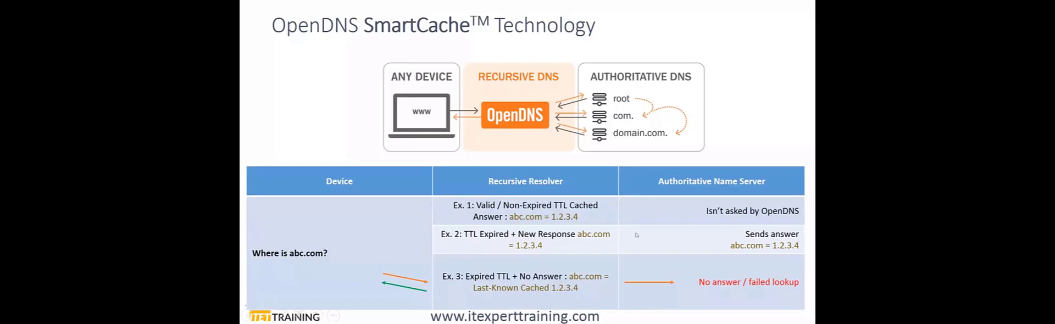
Leave the slide show, switch to Chrome and open the Overview page of the Cisco Umbrella dashboard.
click(613, 230)
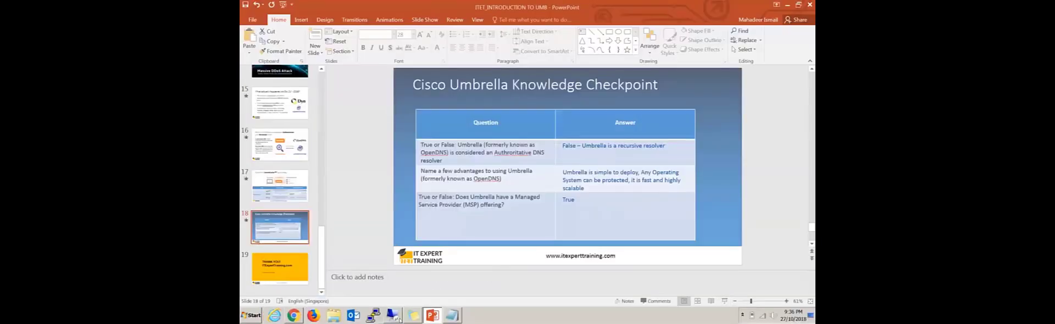
click(293, 316)
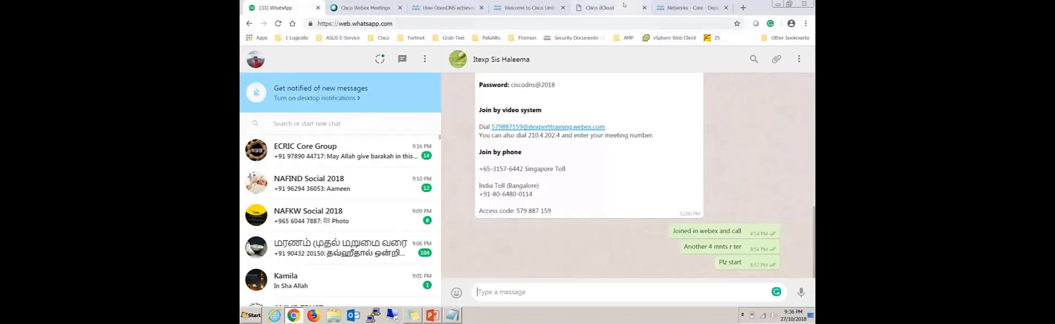
click(611, 8)
click(680, 6)
click(257, 75)
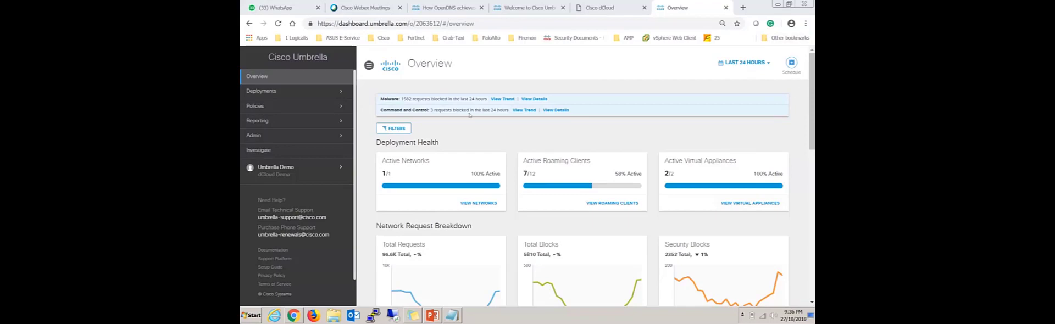
click(417, 23)
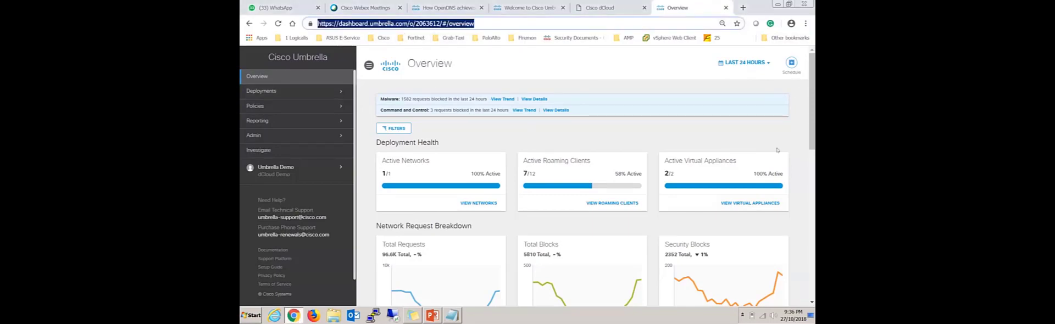
Examine the Overview page's Deployment Health and Network Request Breakdown charts, including the malware, phishing and command-and-control blocks.
scroll(658, 155, down, 1)
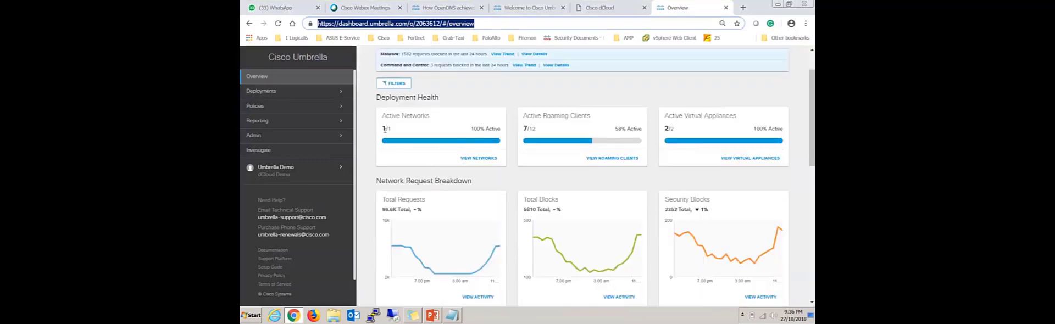
click(803, 87)
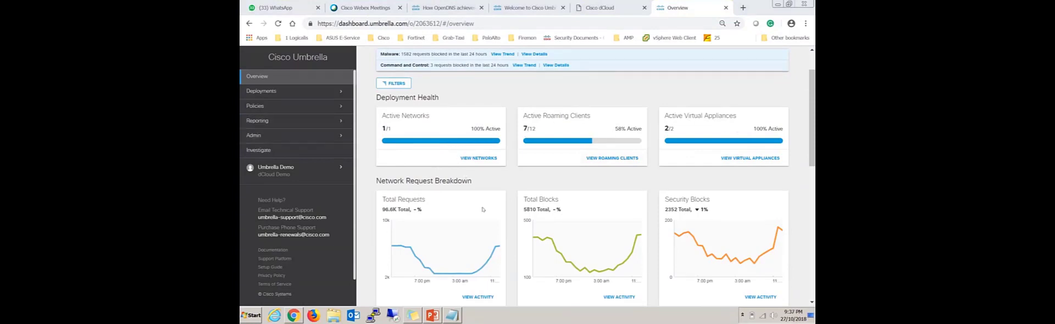
scroll(528, 181, down, 2)
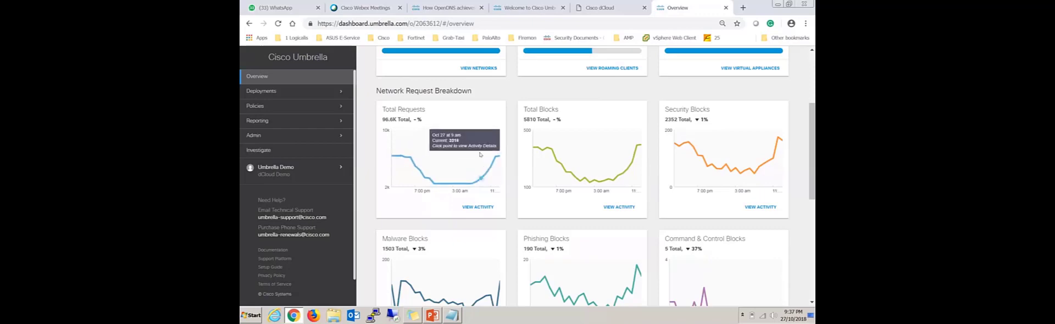
scroll(608, 206, down, 1)
scroll(577, 182, up, 1)
mouse_move(551, 160)
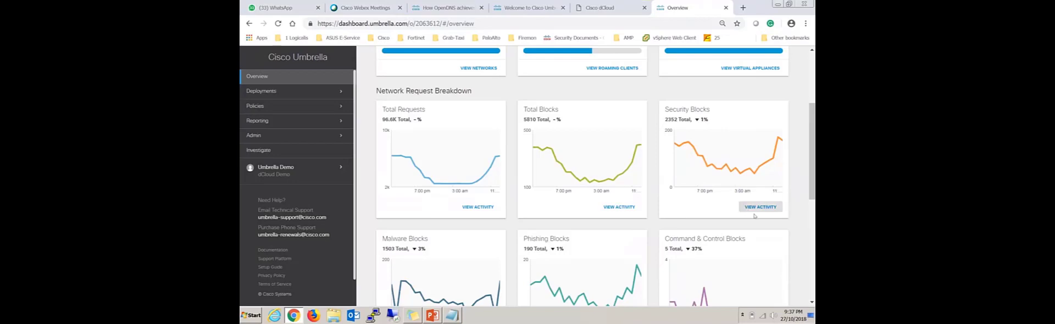
scroll(623, 176, down, 1)
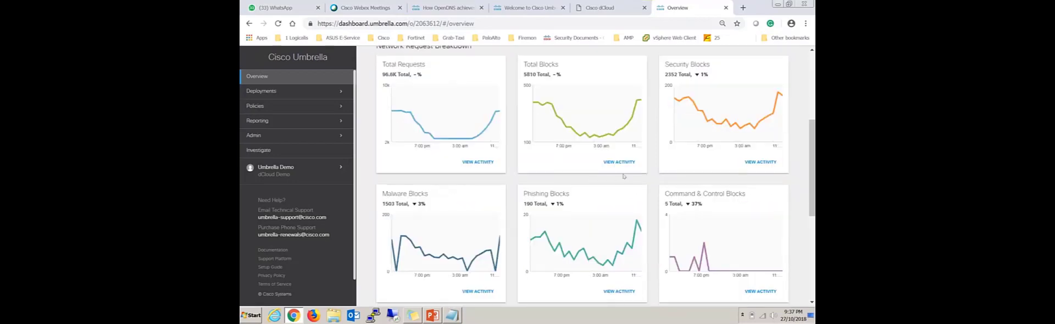
scroll(604, 182, down, 2)
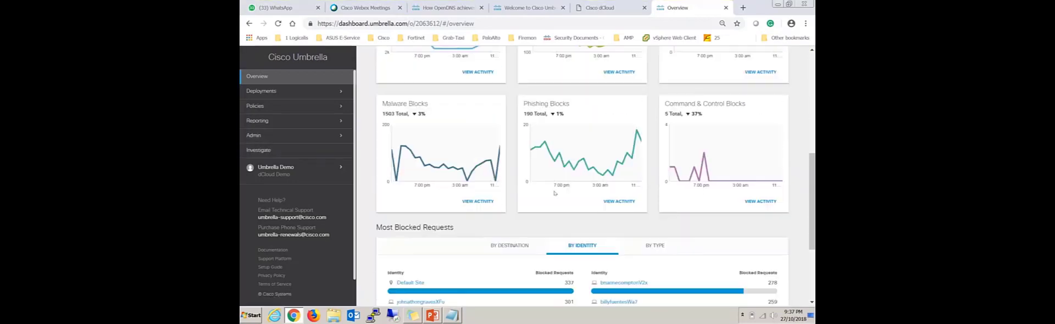
scroll(448, 176, up, 1)
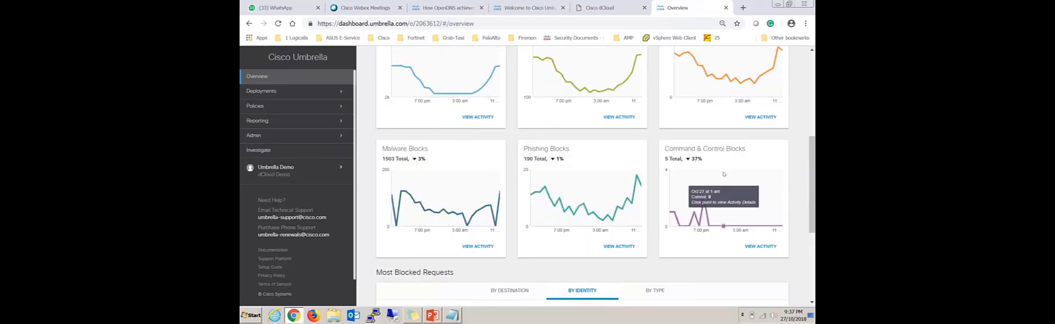
scroll(667, 209, down, 1)
scroll(666, 209, up, 2)
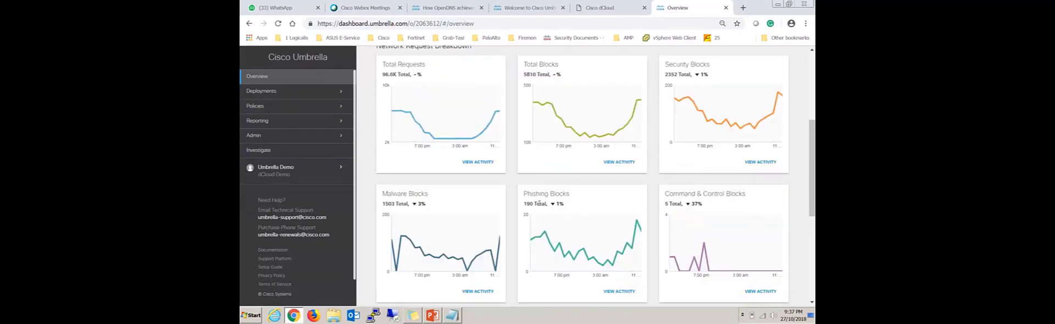
scroll(578, 193, up, 3)
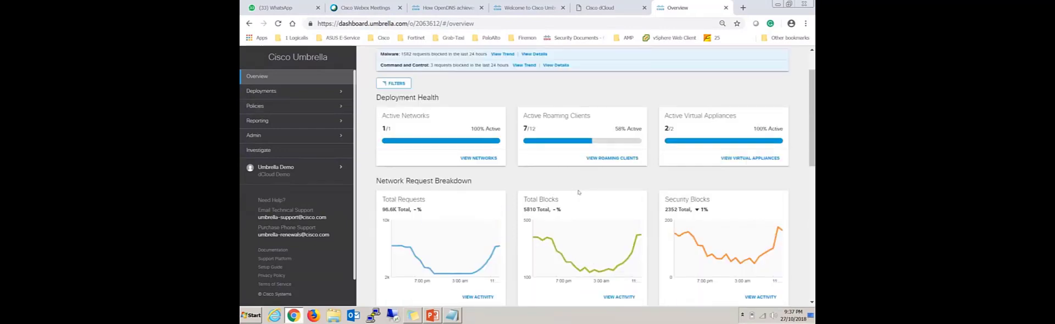
scroll(579, 193, up, 1)
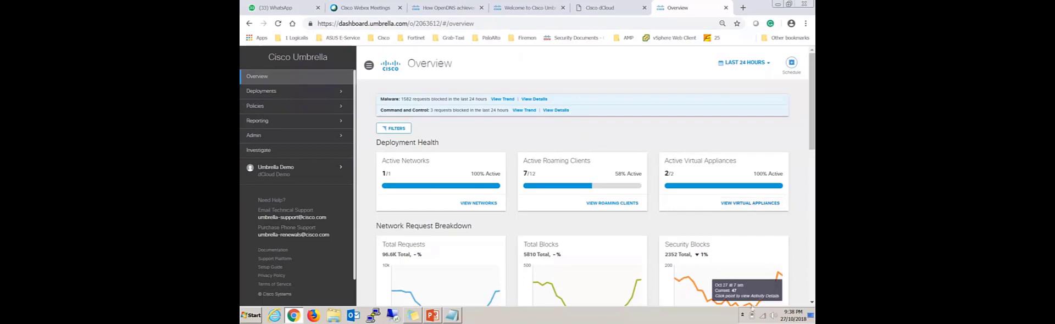
Show the Umbrella Roaming Client's status details from the system tray, review them and close the pop-up.
click(742, 315)
click(736, 269)
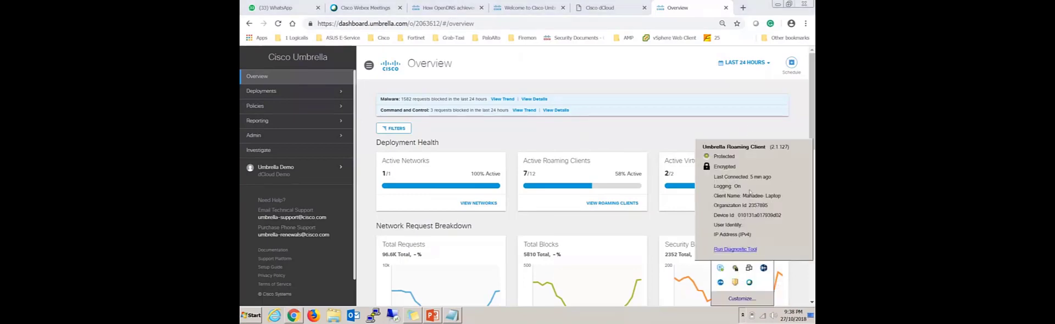
click(730, 221)
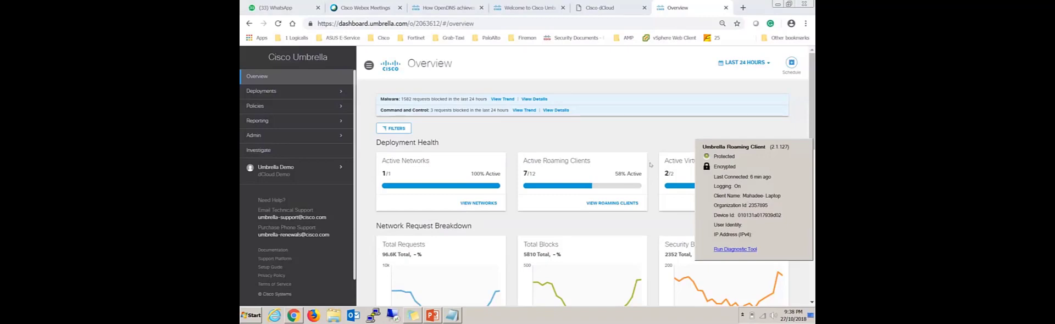
click(692, 163)
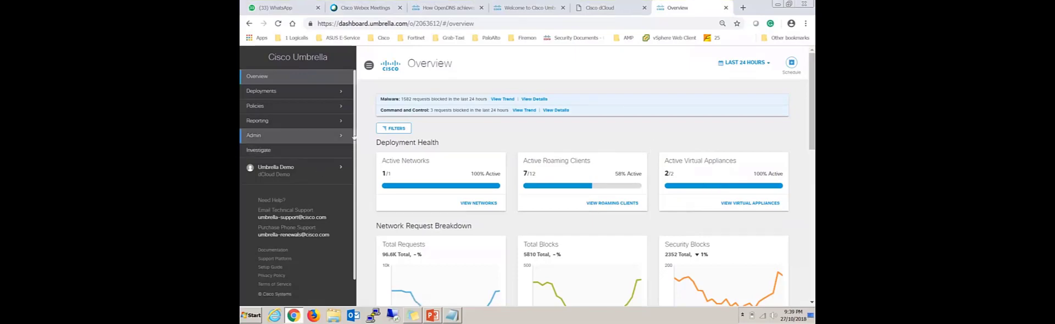
Open the Content Categories page among the policy components.
click(312, 92)
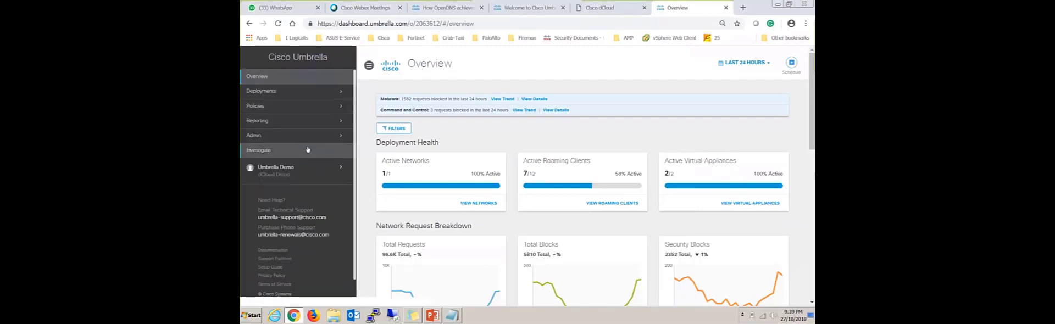
click(293, 106)
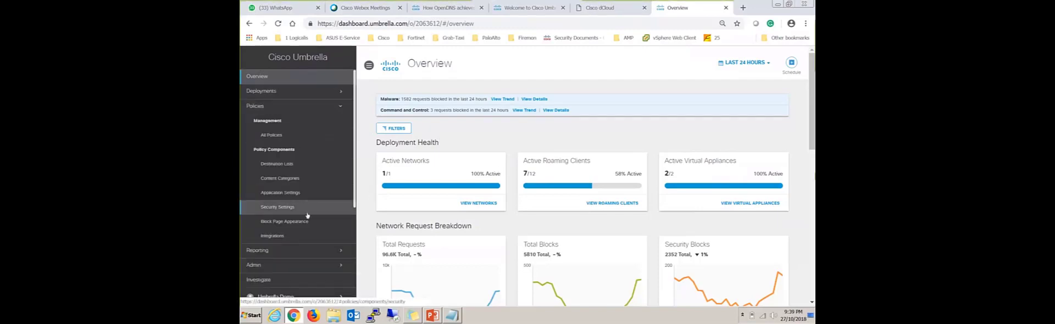
click(289, 185)
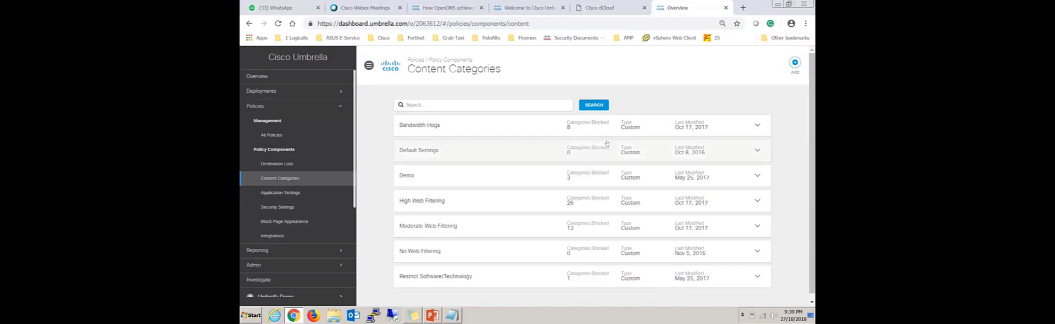
Expand the Default Settings content setting and review its categories to block.
scroll(549, 159, down, 1)
click(427, 146)
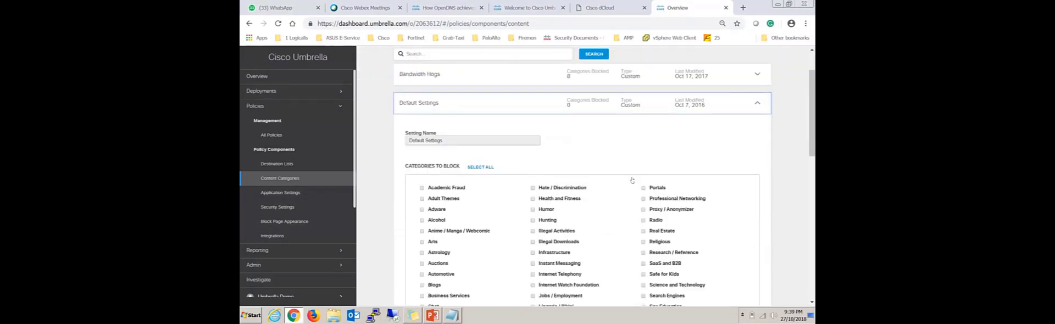
scroll(632, 179, down, 1)
scroll(495, 122, up, 3)
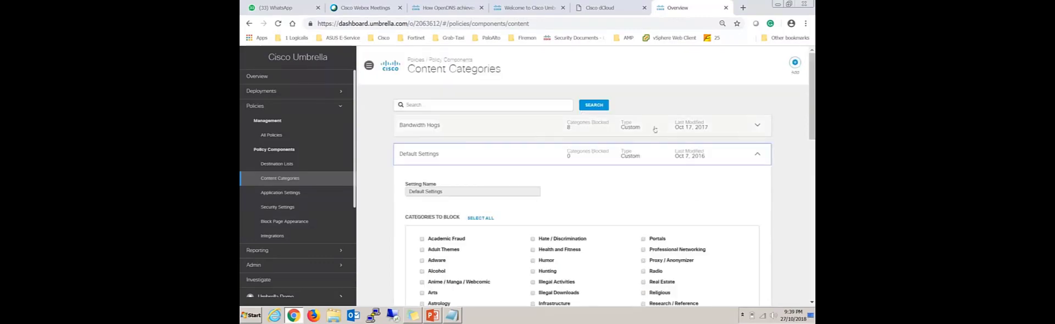
Start adding a new content category setting and look over its form.
click(794, 63)
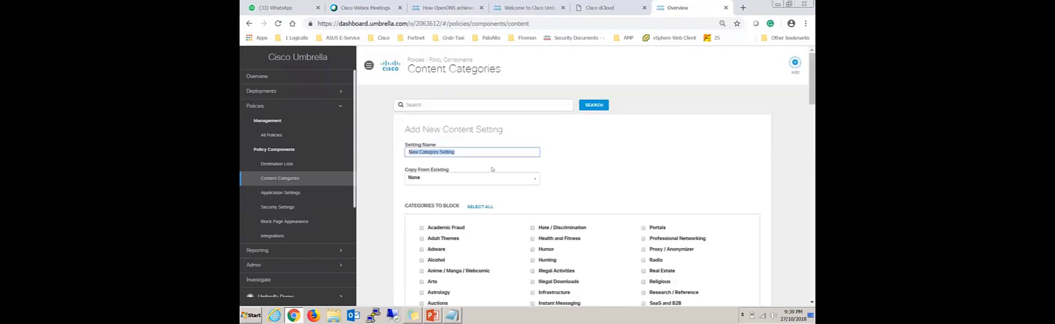
scroll(602, 169, down, 1)
scroll(641, 187, down, 1)
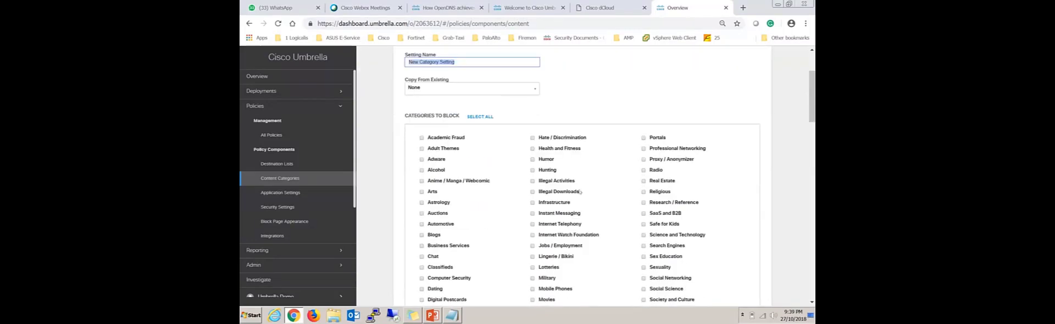
Copy the new setting's categories to block from the existing Low level and review the selected categories.
click(532, 93)
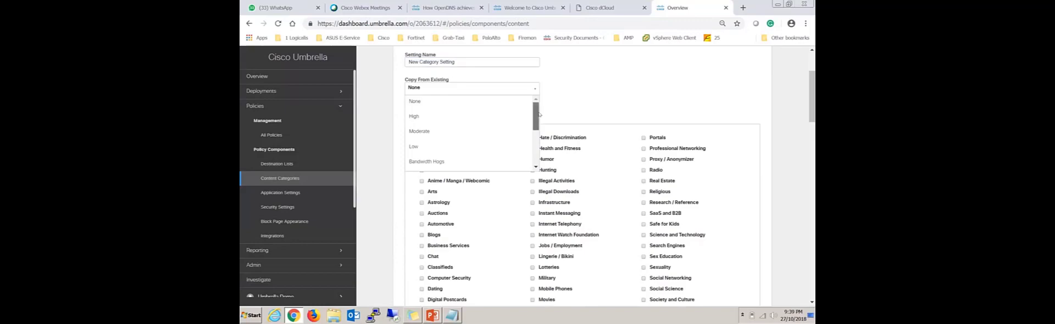
drag(535, 115, 536, 112)
mouse_move(537, 113)
mouse_down()
mouse_move(532, 132)
mouse_move(535, 116)
mouse_up()
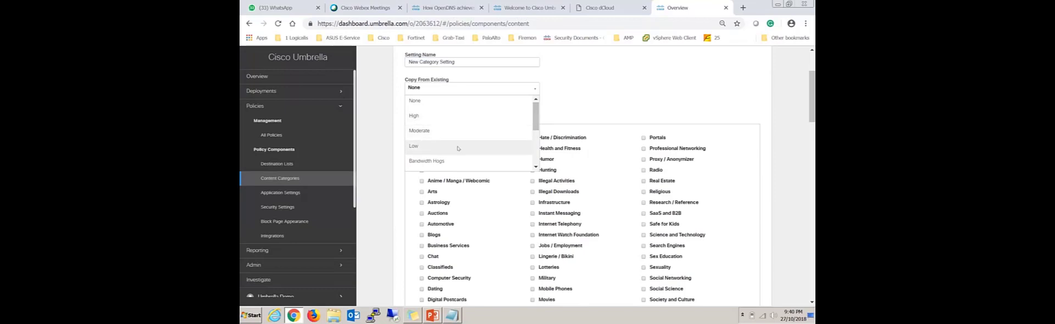
click(475, 146)
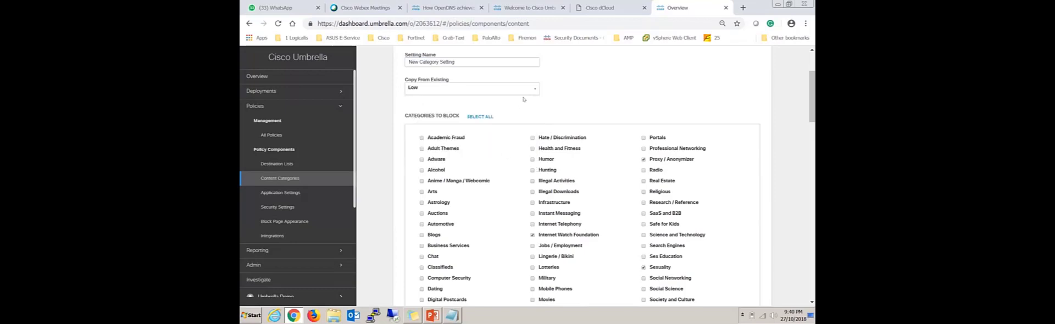
scroll(576, 186, down, 5)
scroll(575, 185, up, 6)
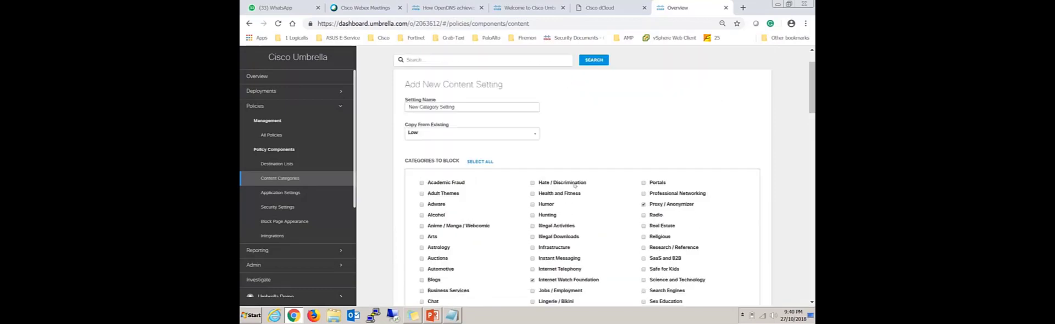
scroll(532, 223, down, 8)
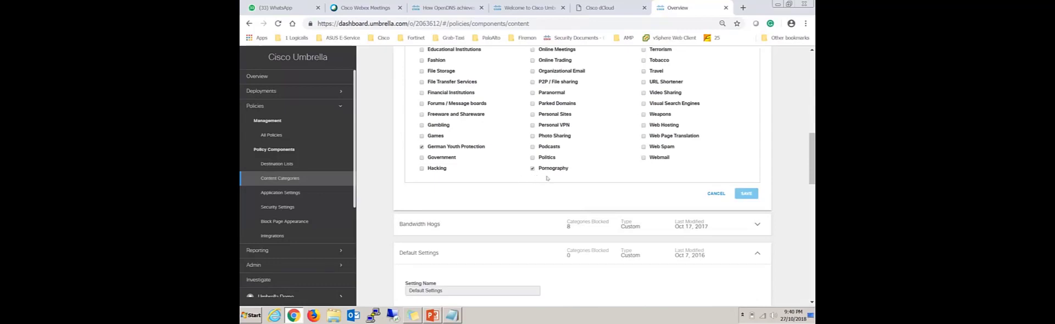
scroll(544, 175, up, 2)
scroll(544, 175, up, 5)
Switch the new setting's copy source to Moderate and check which categories are selected for blocking.
click(532, 137)
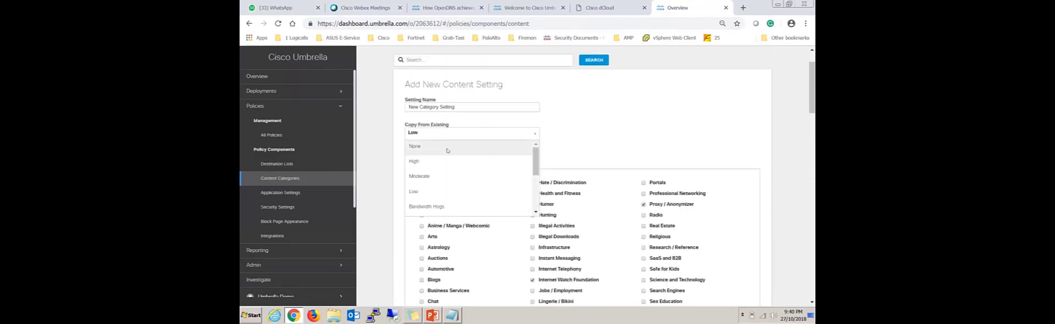
click(421, 179)
scroll(604, 187, down, 2)
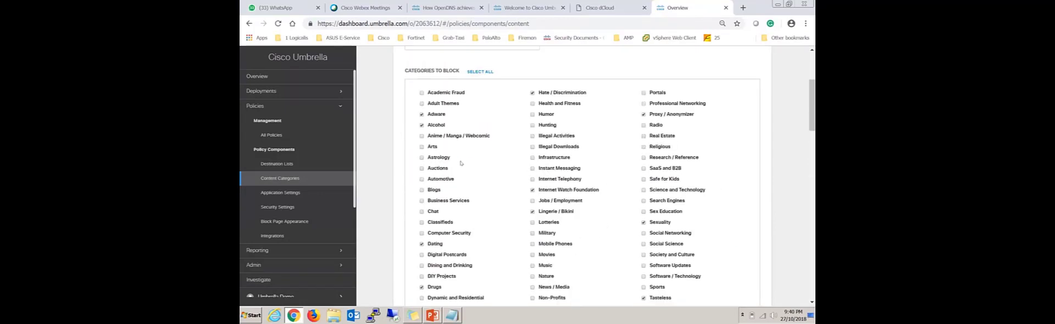
scroll(543, 187, down, 3)
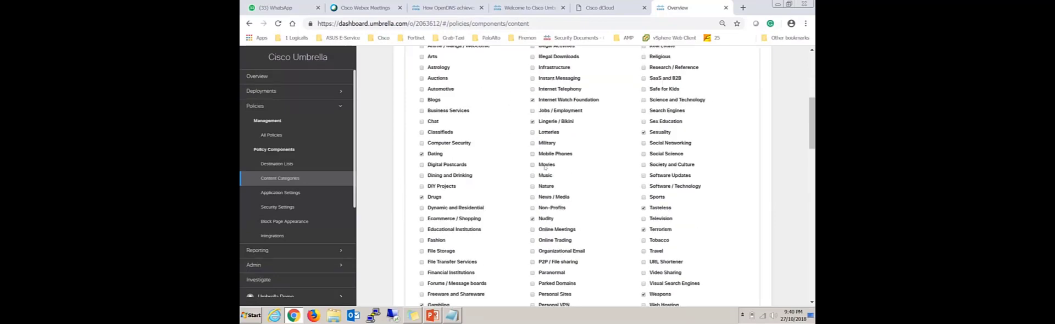
scroll(594, 220, down, 3)
scroll(594, 220, up, 10)
Base the new setting on the High level and review its blocked categories.
click(529, 178)
click(417, 207)
scroll(418, 174, down, 3)
scroll(631, 194, up, 2)
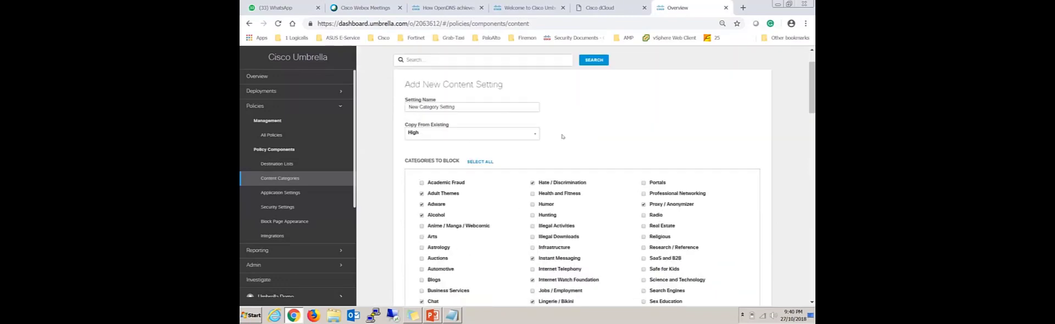
Set the new setting's copy source back to Moderate and go through the full list of categories to block.
click(508, 130)
click(494, 178)
scroll(566, 175, down, 2)
scroll(565, 175, down, 2)
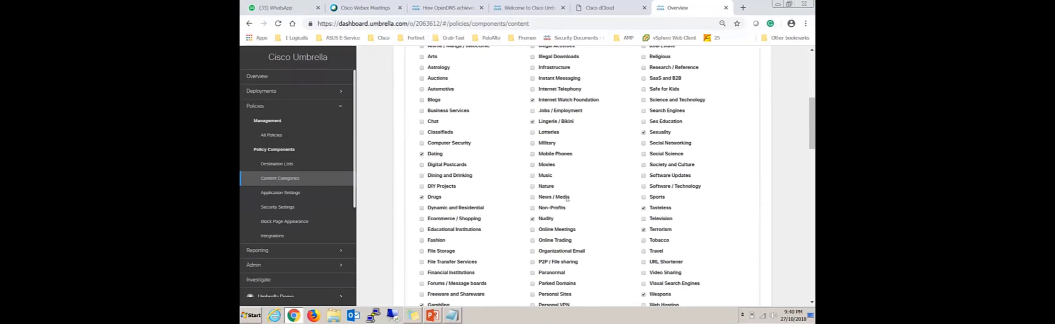
scroll(569, 198, down, 1)
scroll(450, 238, down, 1)
scroll(455, 242, up, 1)
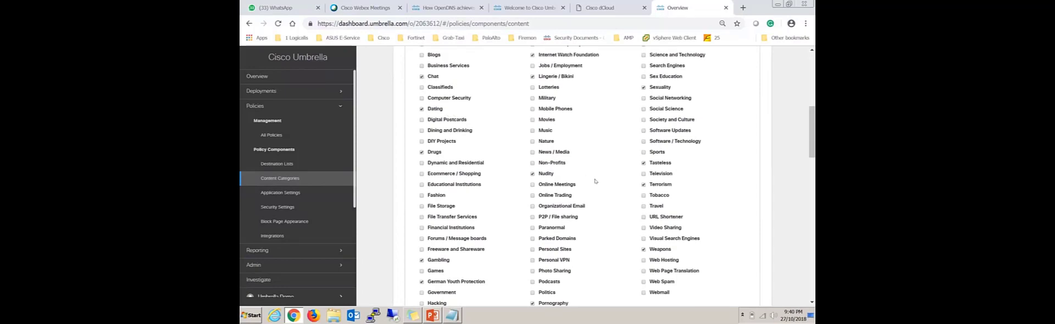
Review the categories blocked by the Moderate copy source and the other existing settings available to copy from.
scroll(558, 150, up, 1)
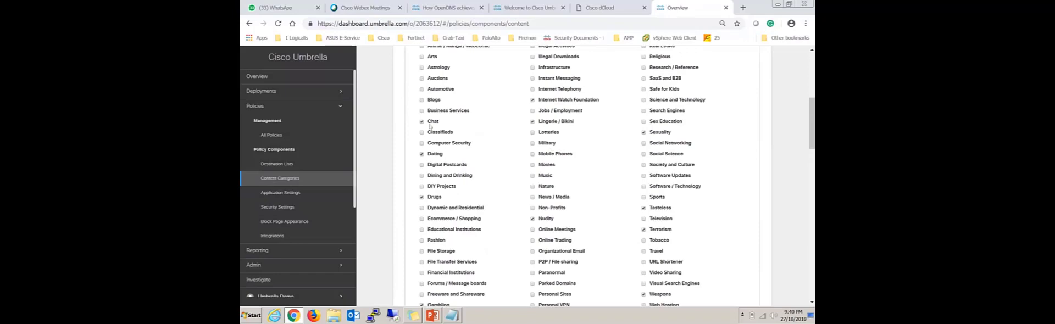
scroll(507, 163, up, 1)
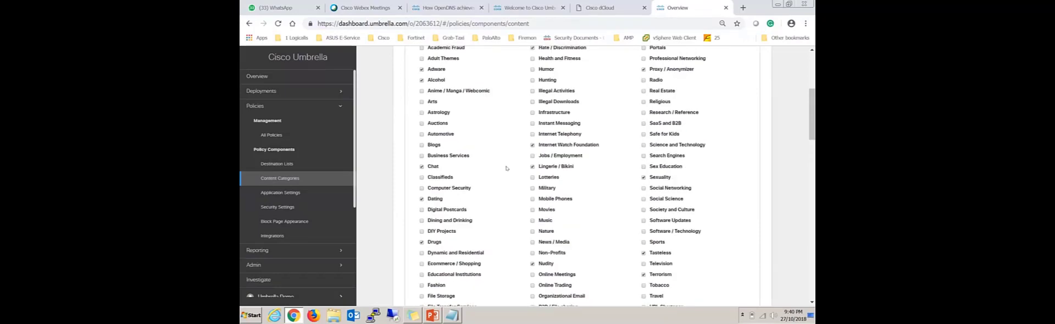
scroll(436, 169, up, 3)
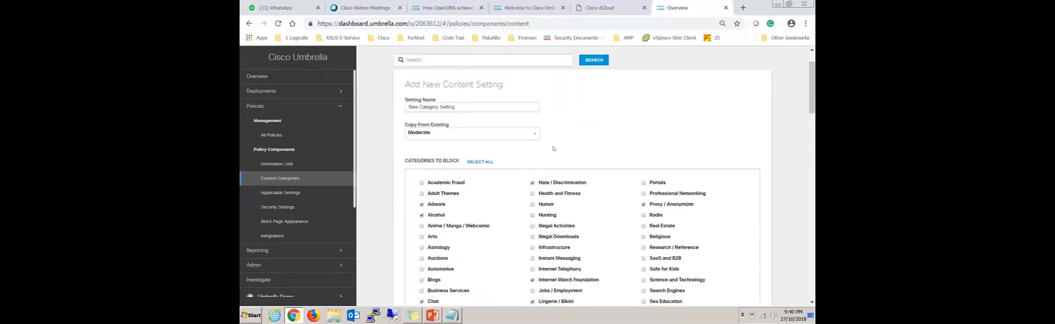
click(532, 132)
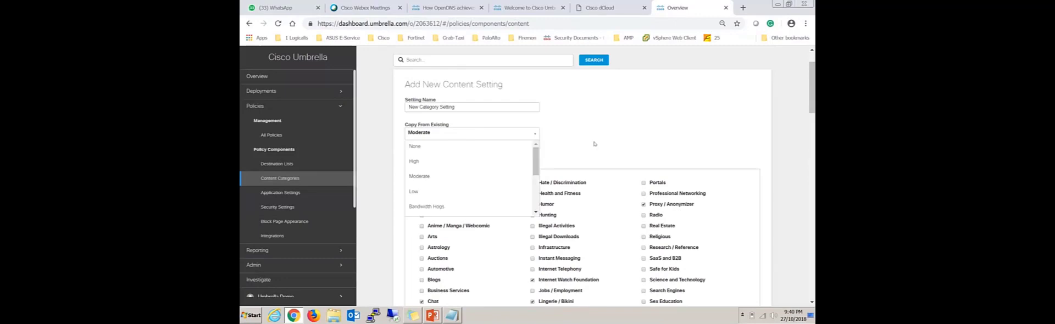
click(604, 161)
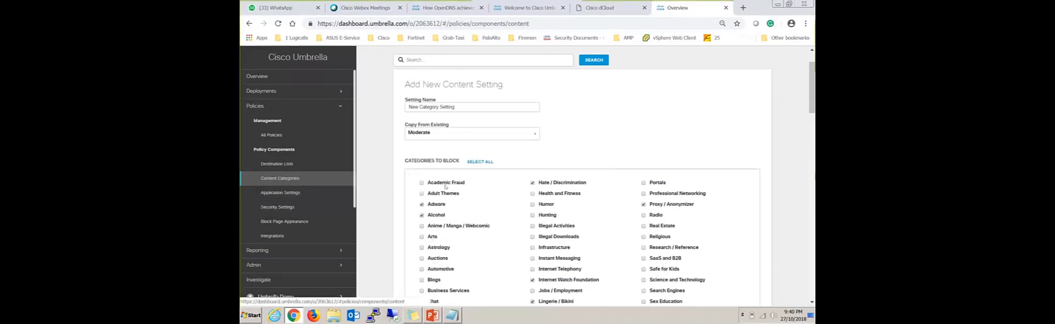
Open the policy components' security settings and examine the threat types in Default Security Protection.
click(279, 207)
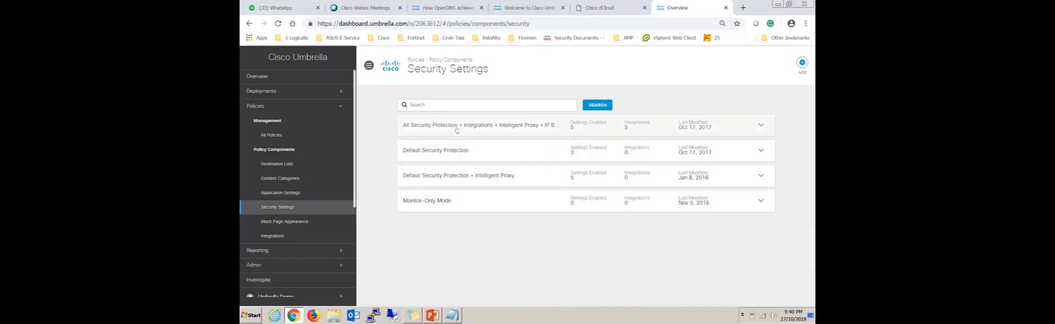
click(462, 145)
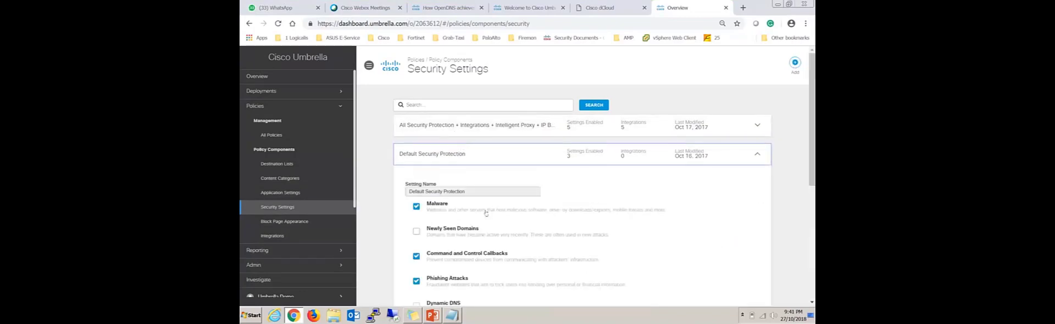
scroll(462, 144, down, 2)
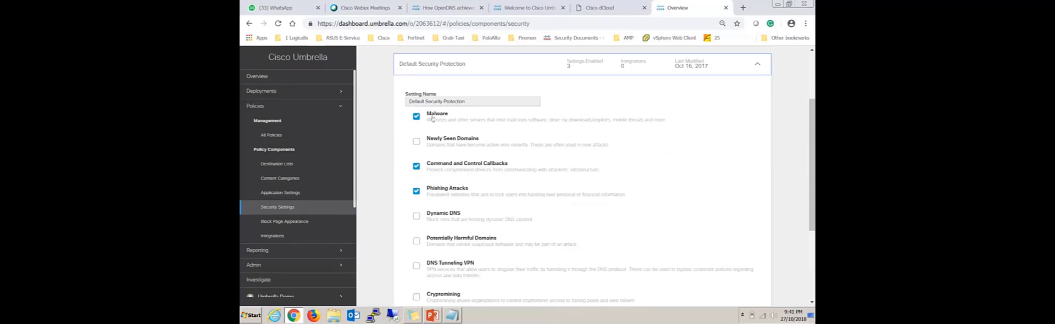
Turn Malware protection off and back on in Default Security Protection, and enable Dynamic DNS.
click(416, 117)
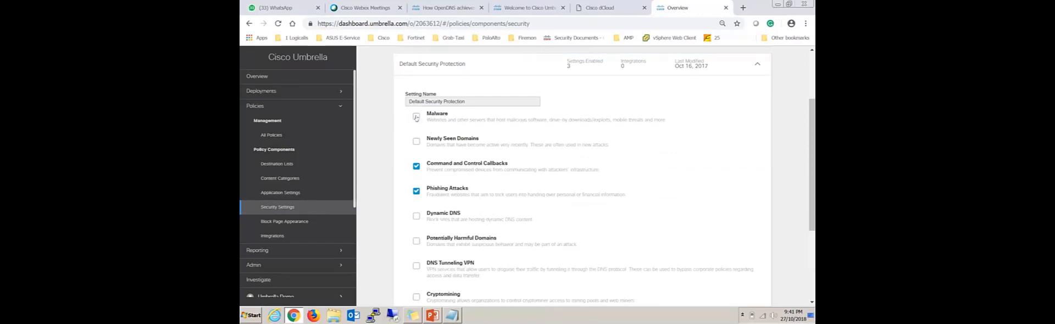
click(416, 116)
scroll(523, 178, down, 1)
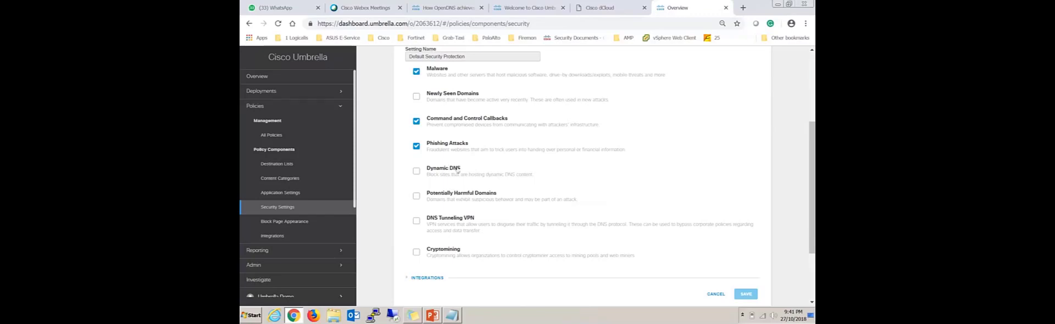
click(416, 174)
Look through the Deployments core identities and configuration entries, and return to the security settings.
click(317, 91)
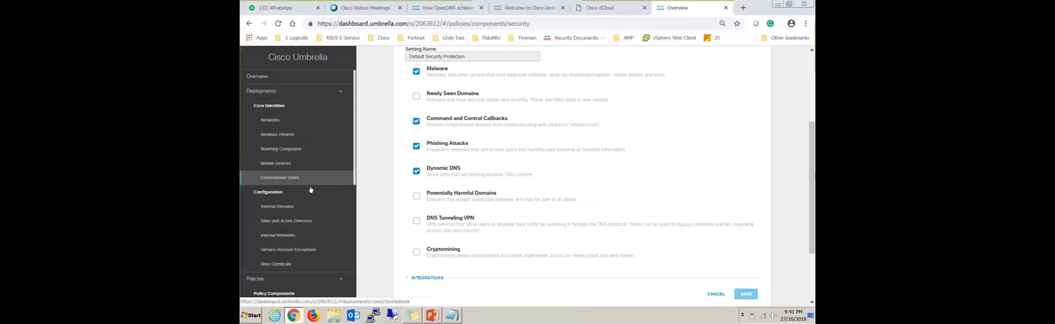
scroll(304, 221, down, 2)
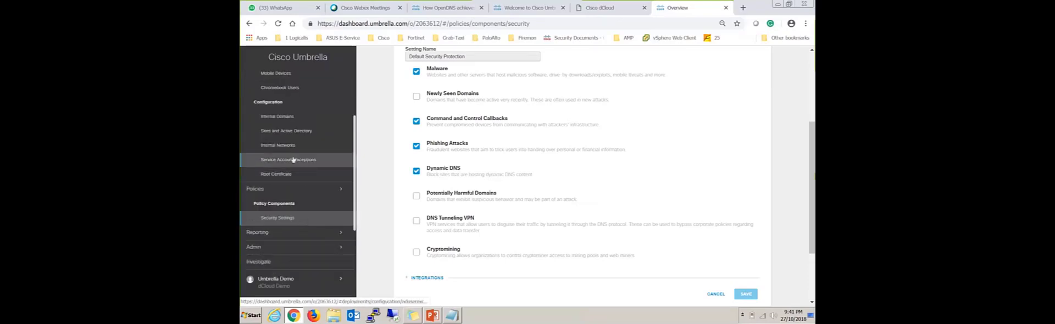
scroll(295, 147, up, 2)
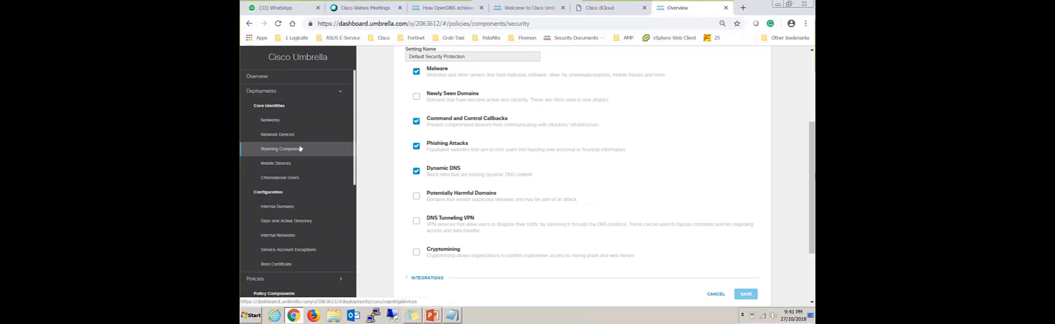
scroll(299, 156, down, 2)
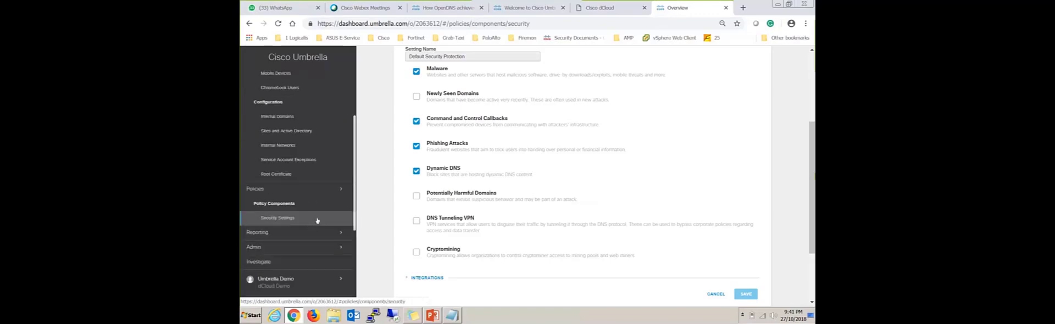
click(314, 220)
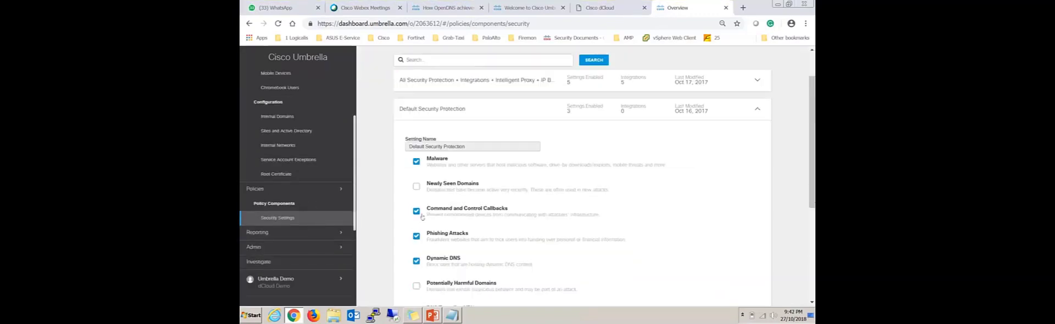
scroll(346, 191, down, 2)
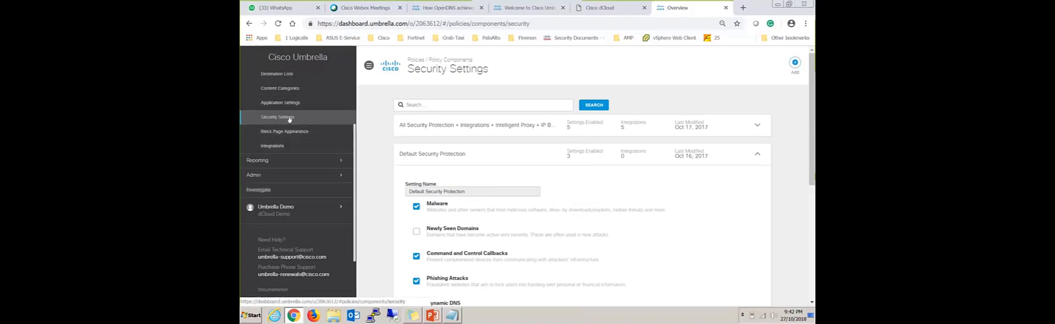
Open the destination lists, examine the domains in the Global Allow List, and collapse it.
click(278, 75)
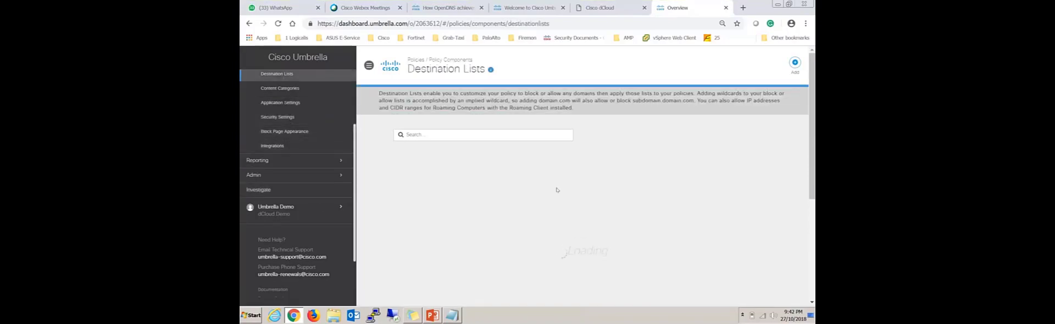
scroll(662, 201, down, 1)
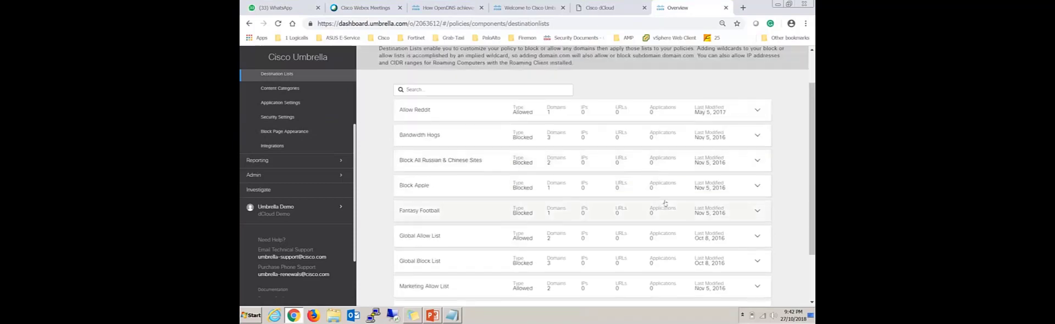
click(472, 236)
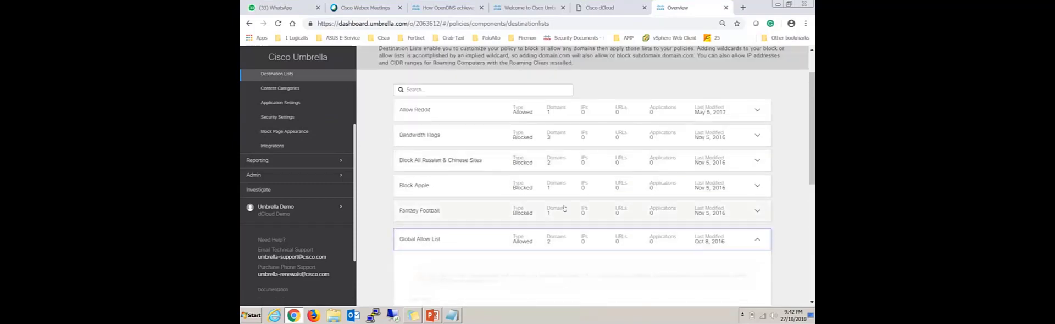
scroll(565, 208, down, 3)
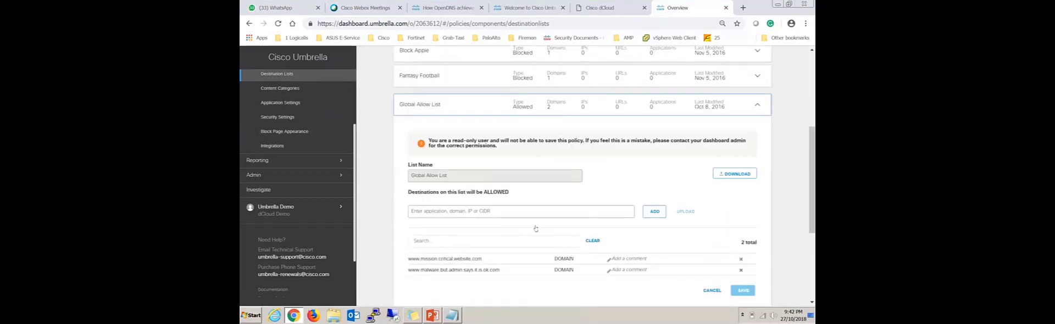
scroll(631, 241, down, 1)
scroll(532, 134, up, 1)
click(448, 108)
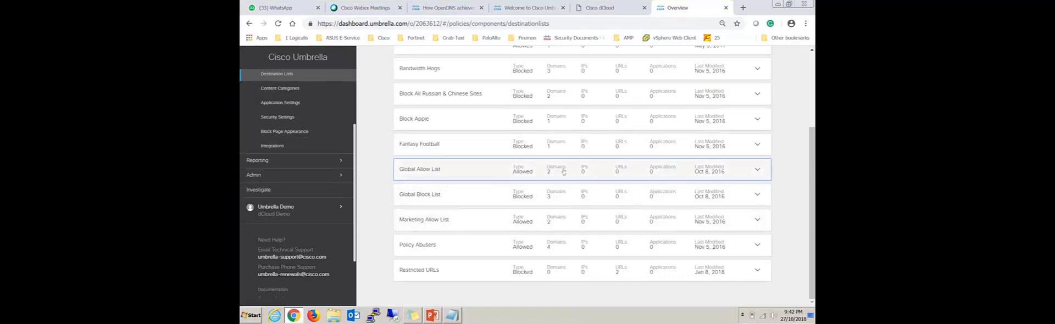
scroll(564, 172, up, 1)
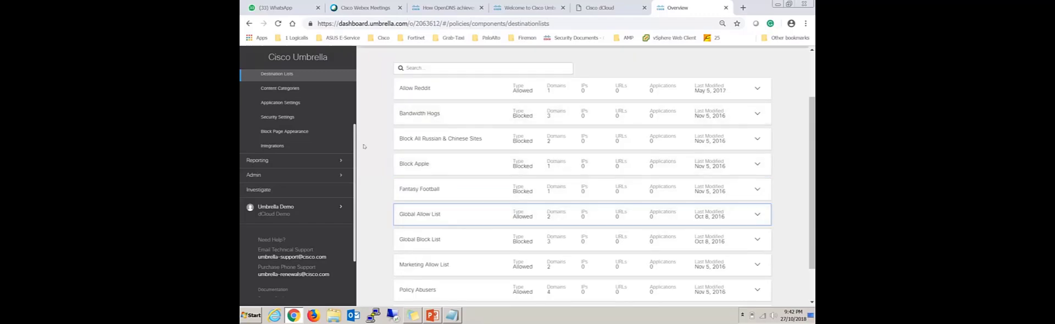
Open the application settings and examine which application categories and P2P applications the AVC Global Policy blocks.
click(291, 102)
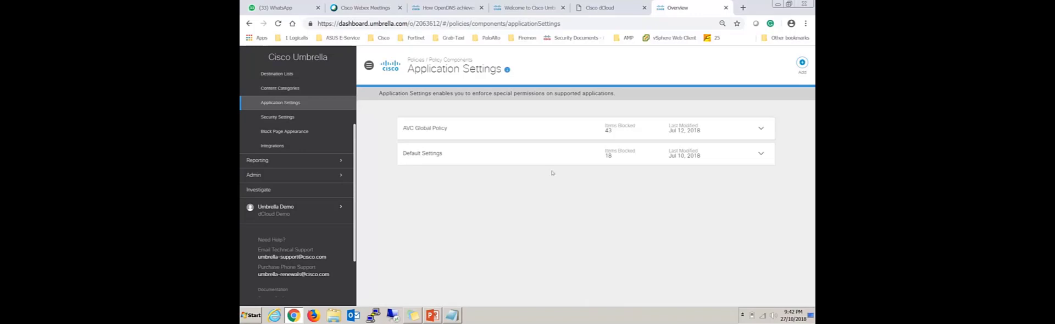
click(482, 131)
scroll(640, 217, down, 1)
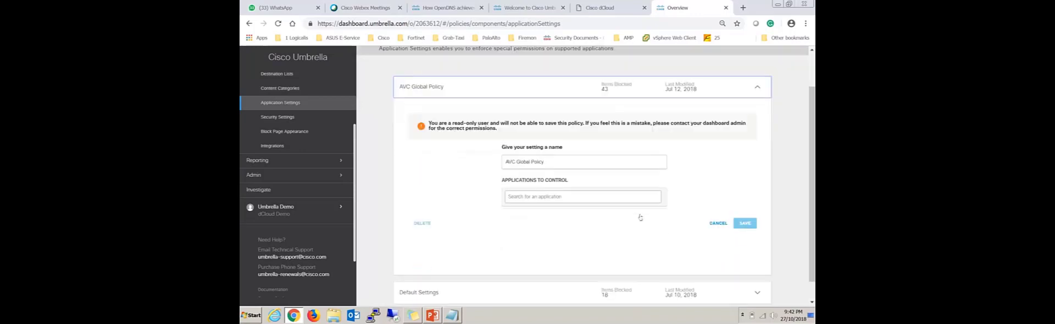
scroll(640, 236, down, 3)
click(517, 276)
scroll(527, 259, down, 2)
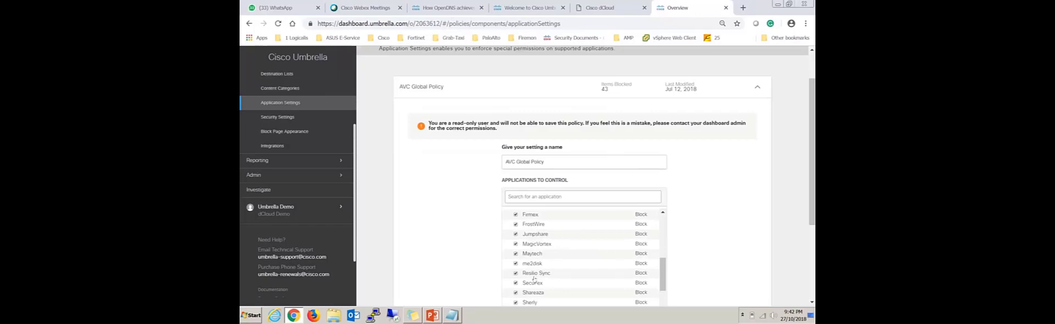
scroll(539, 269, up, 3)
scroll(541, 276, down, 2)
click(516, 227)
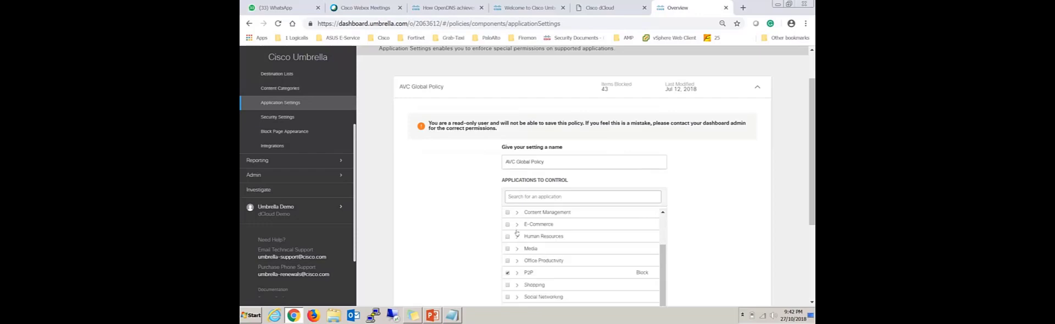
Open the block page appearance component and examine the message and redirect options in its Default Settings.
click(315, 131)
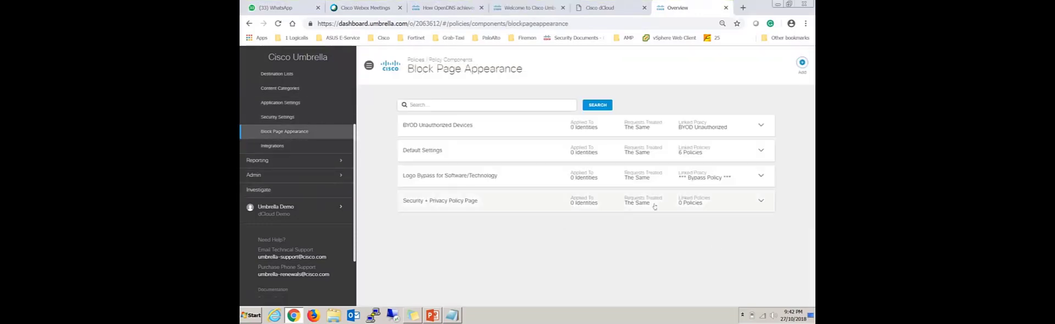
click(447, 151)
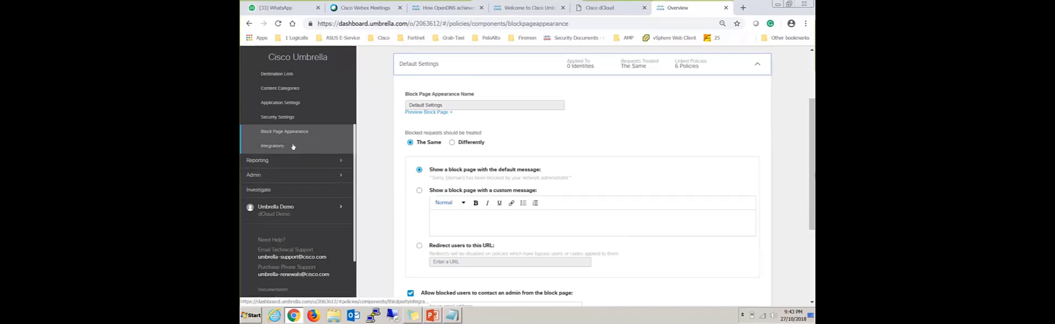
Open the Security Activity report and review the blocked events from the last 24 hours.
click(291, 161)
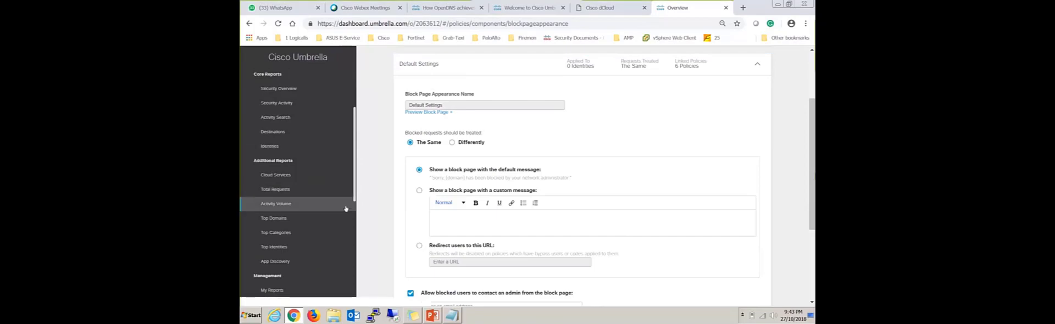
click(286, 104)
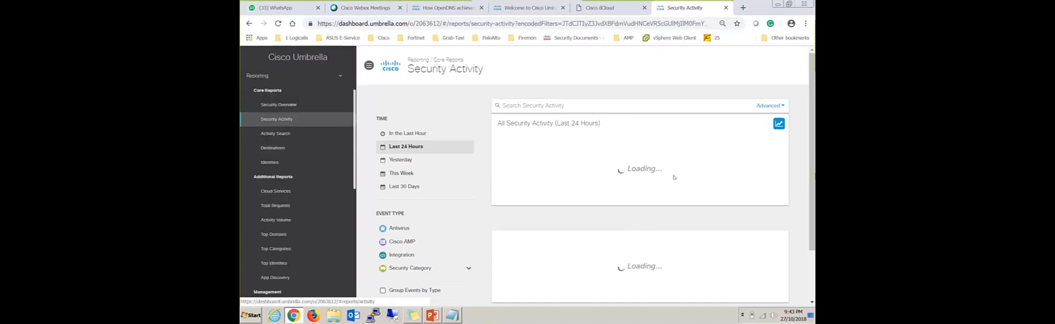
scroll(674, 177, down, 1)
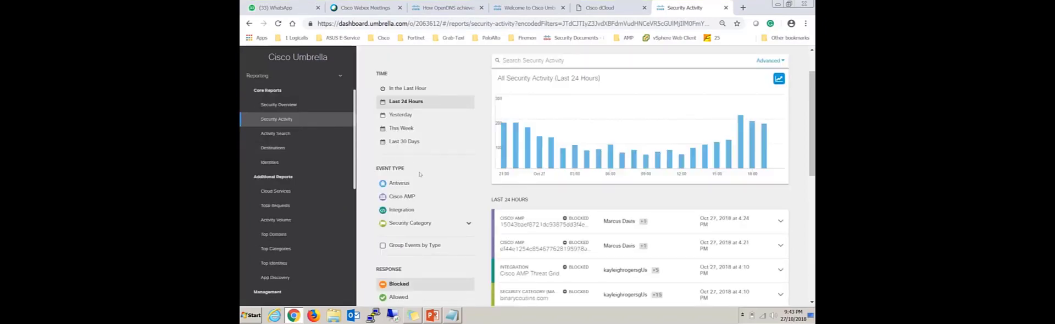
scroll(420, 174, down, 1)
Open the Activity Search report, check its request columns, and filter the requests by IP address 10.18.39.19.
click(275, 133)
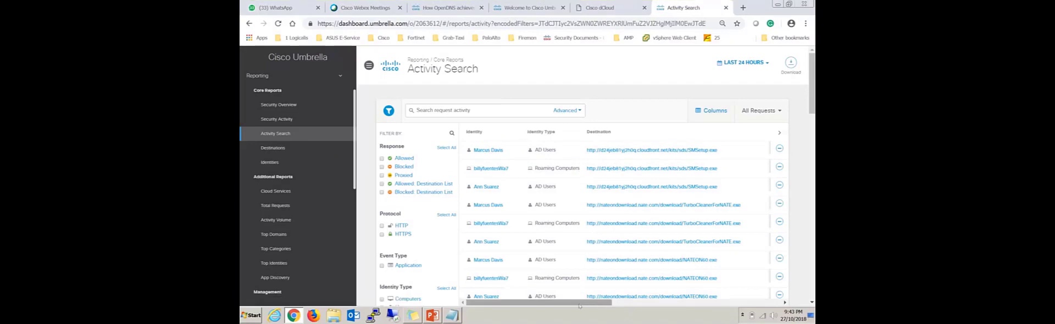
drag(591, 302, 708, 303)
click(494, 110)
text(10)
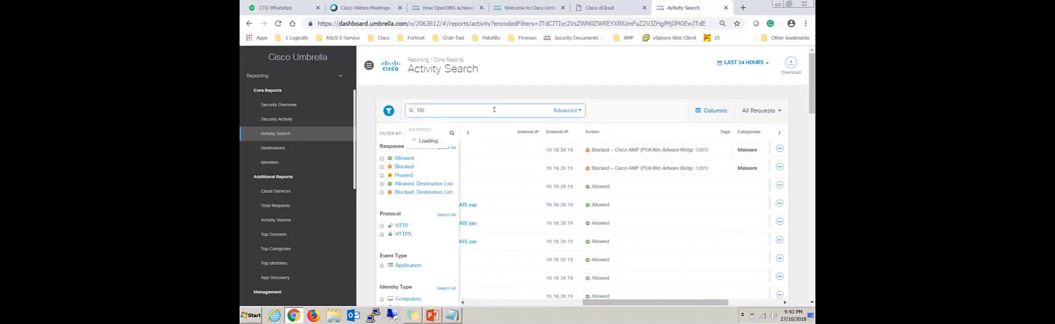
text(.18.39.19)
key(Return)
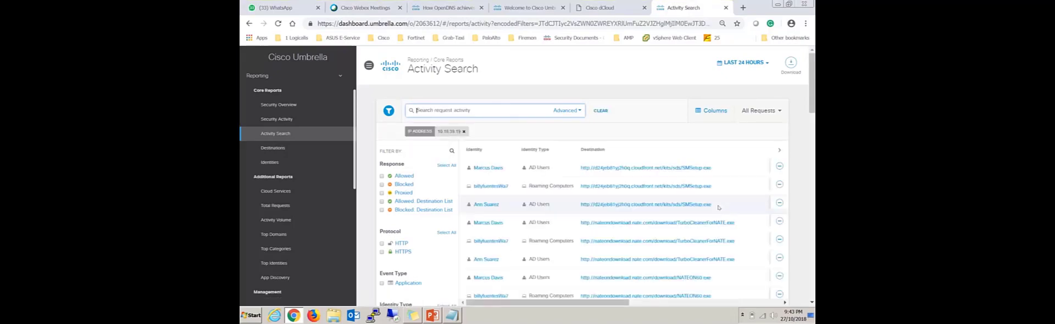
Review the filtered requests, including their external IP, action and category columns.
scroll(717, 209, down, 2)
drag(609, 303, 724, 303)
scroll(671, 177, up, 2)
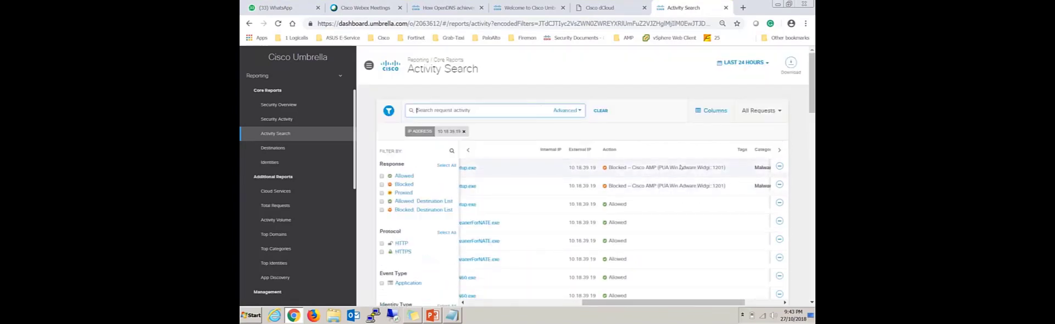
Review the identity, action, category and date and time columns of the filtered requests.
drag(676, 304, 559, 305)
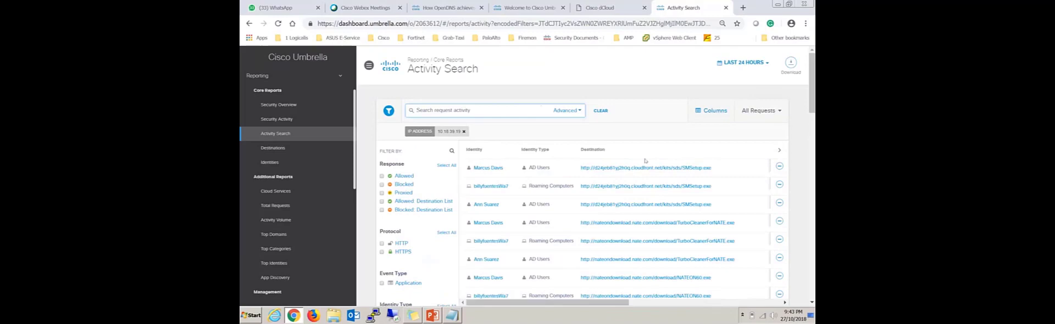
drag(550, 303, 702, 303)
drag(711, 167, 766, 168)
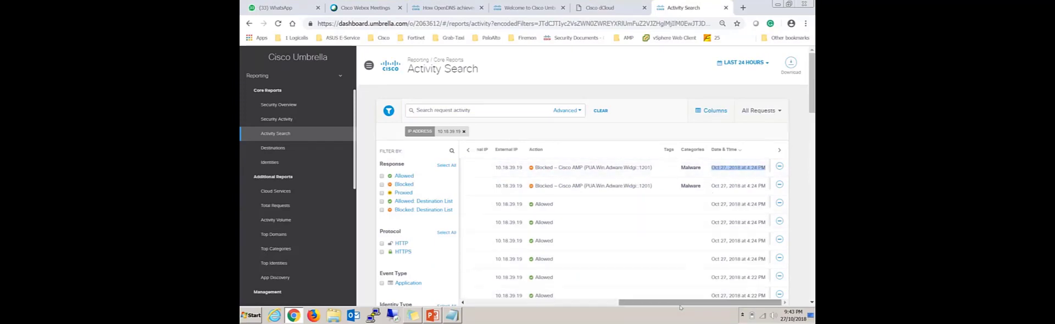
click(684, 167)
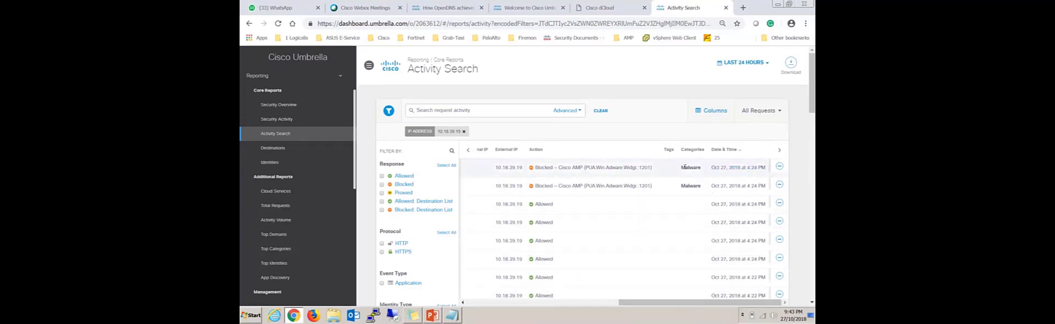
drag(705, 303, 552, 303)
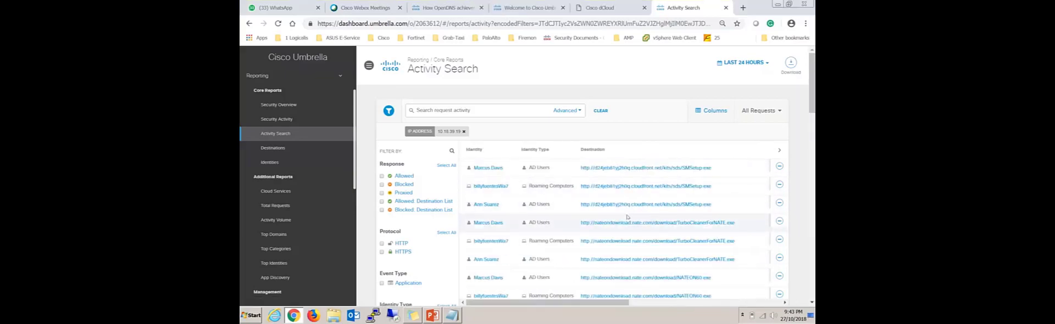
Look through the remaining filtered requests and the available response, protocol, identity type and category filters.
scroll(668, 222, down, 3)
drag(614, 303, 727, 304)
scroll(640, 276, down, 3)
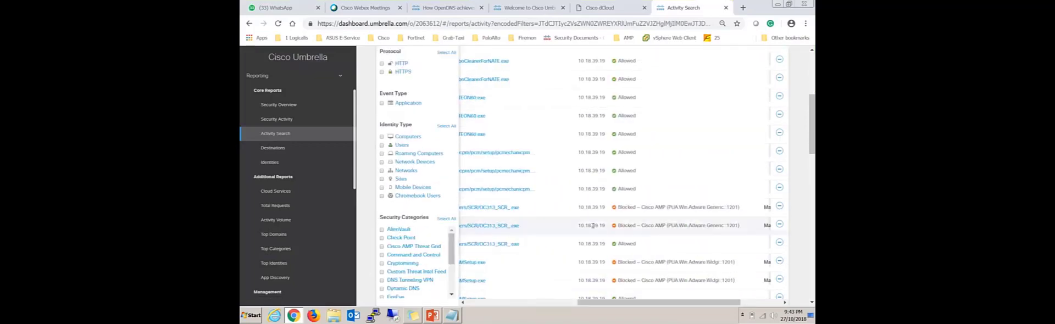
scroll(640, 275, down, 10)
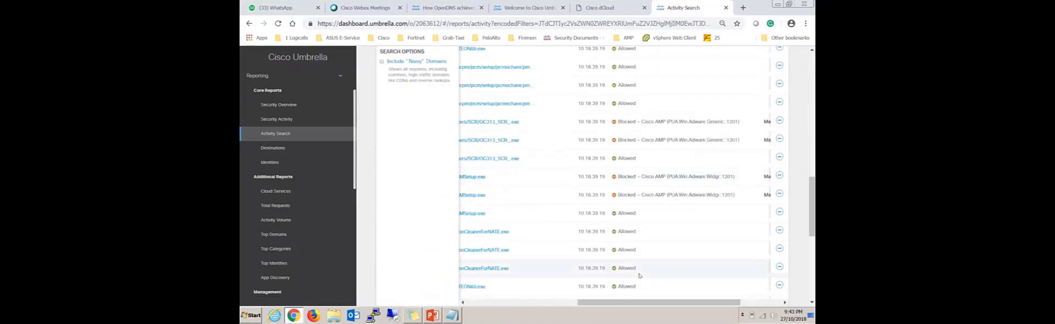
scroll(632, 272, down, 2)
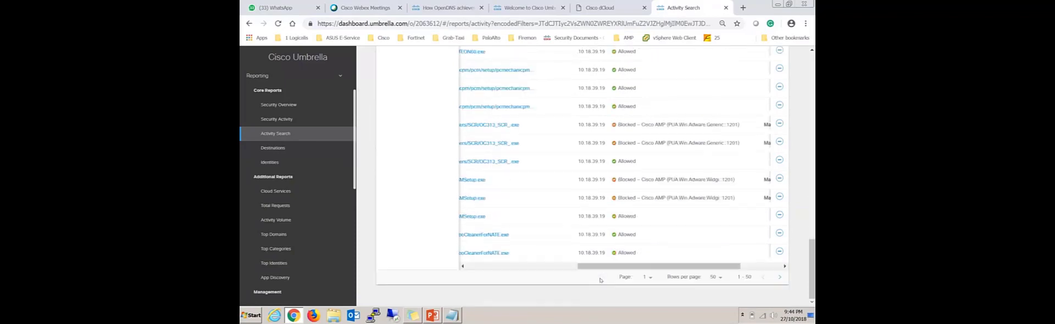
scroll(421, 182, up, 5)
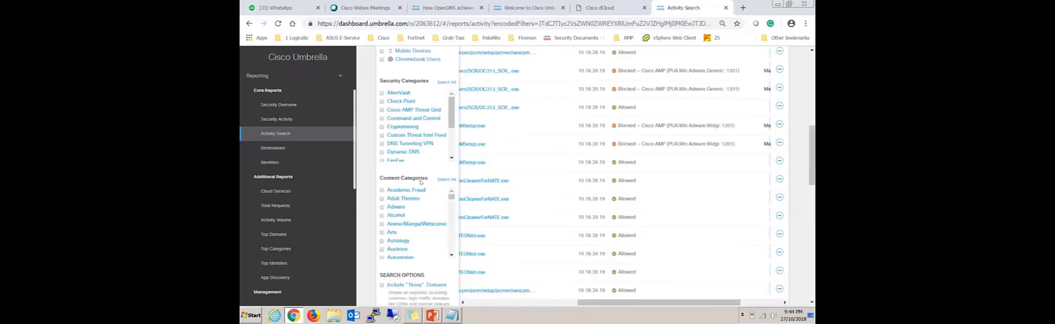
scroll(435, 182, up, 5)
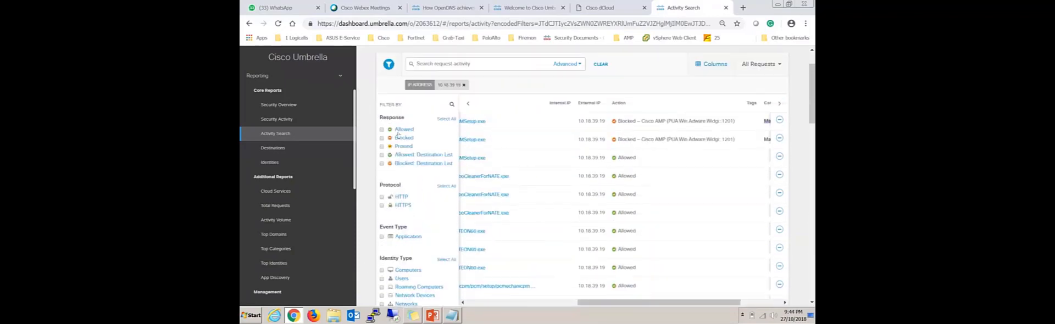
scroll(596, 183, left, 5)
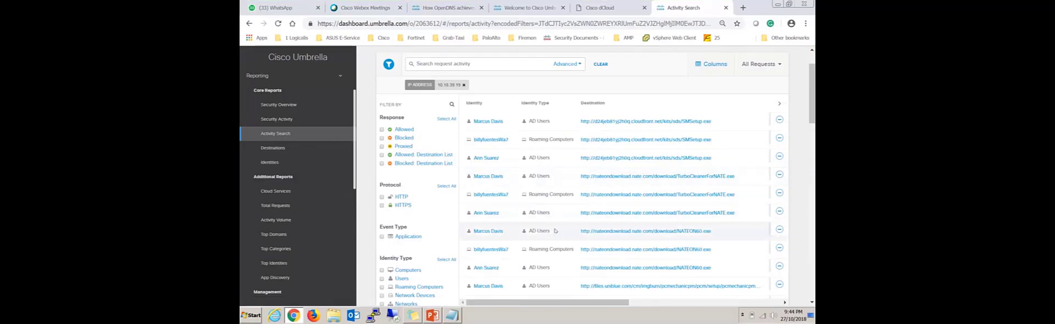
scroll(570, 233, down, 5)
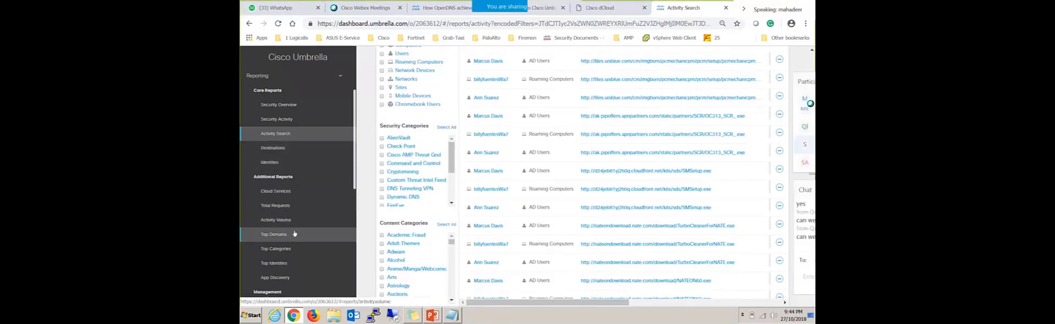
Open the Identities report and review the most active identities of the last 24 hours.
click(280, 167)
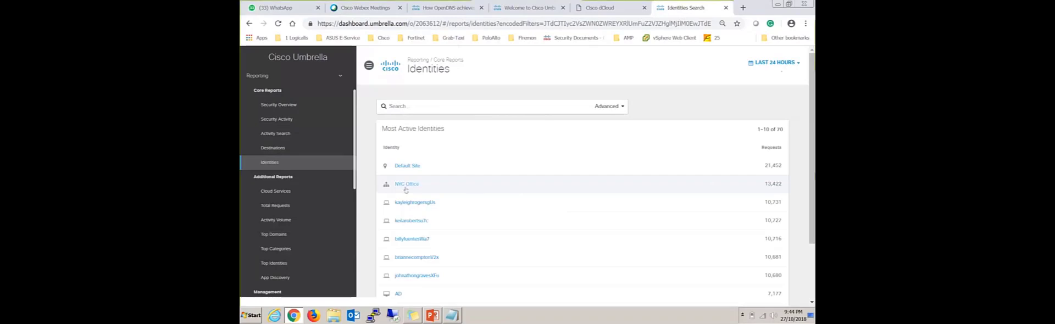
scroll(521, 203, down, 1)
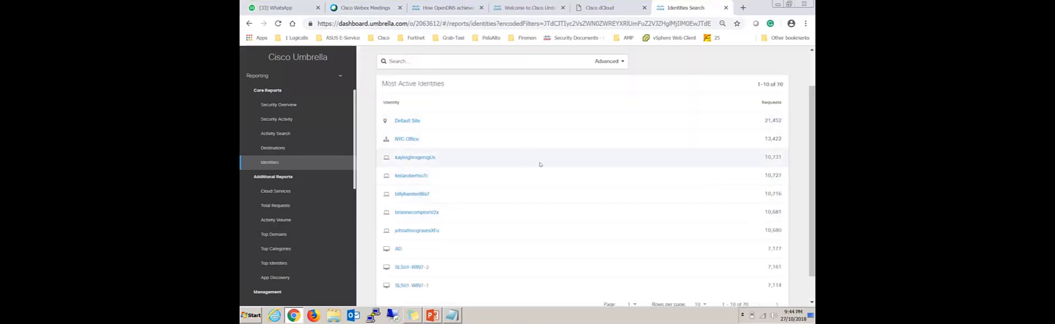
scroll(542, 164, up, 1)
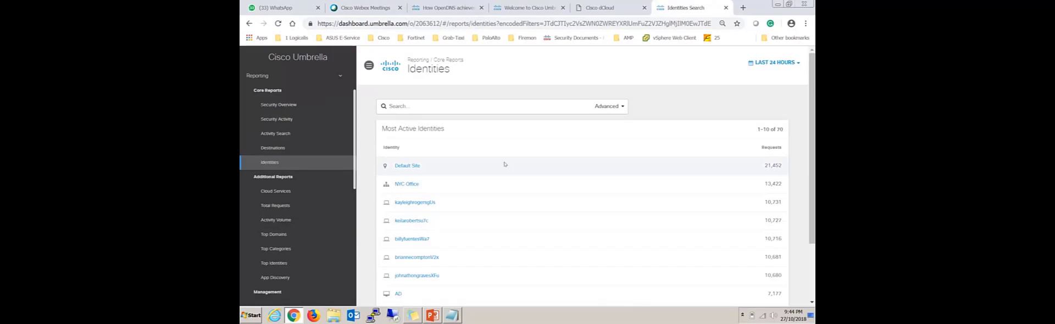
scroll(299, 129, up, 2)
Open the Networks list under the deployment core identities and examine the NYC Office network's name and IP address.
click(291, 91)
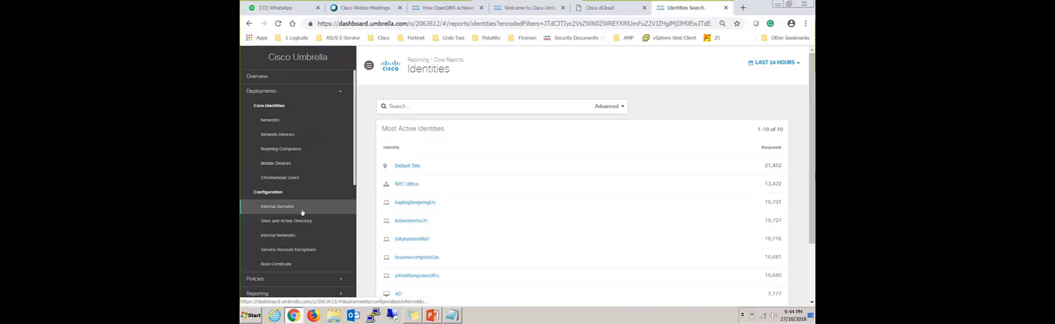
click(280, 125)
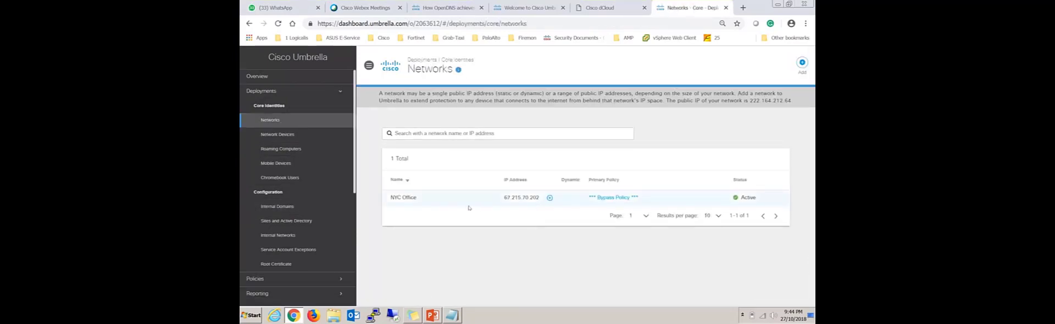
drag(417, 199, 404, 198)
click(405, 198)
drag(503, 198, 540, 198)
click(600, 224)
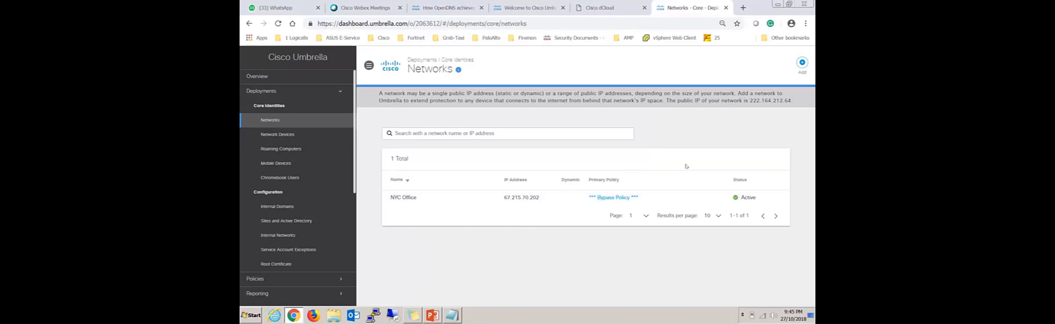
View the registered network devices and the list of roaming computers.
click(278, 134)
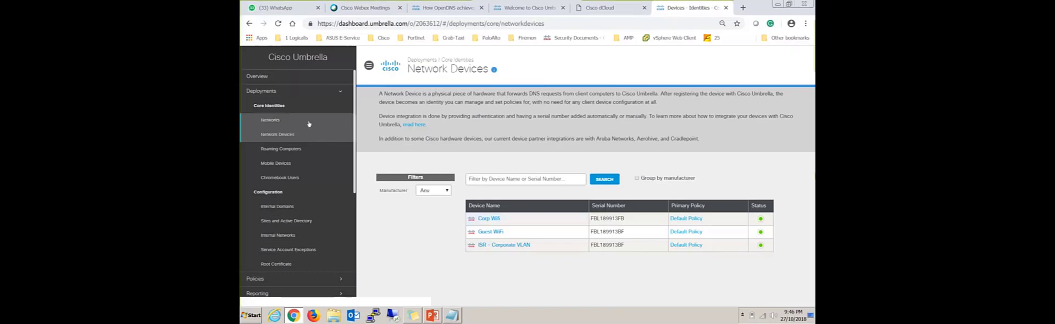
click(286, 149)
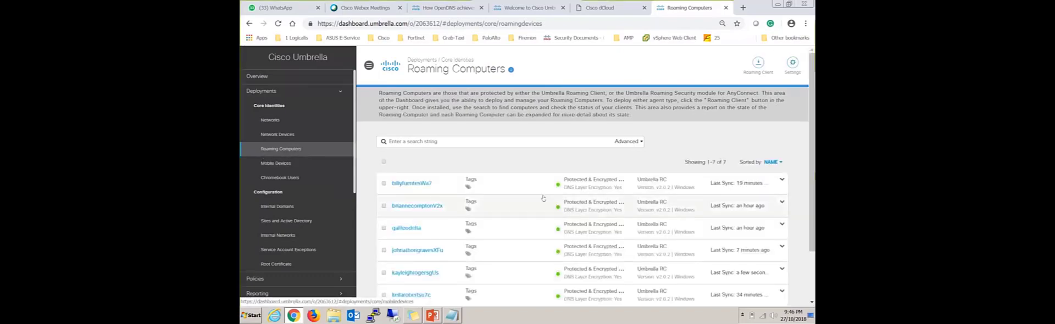
scroll(605, 203, down, 2)
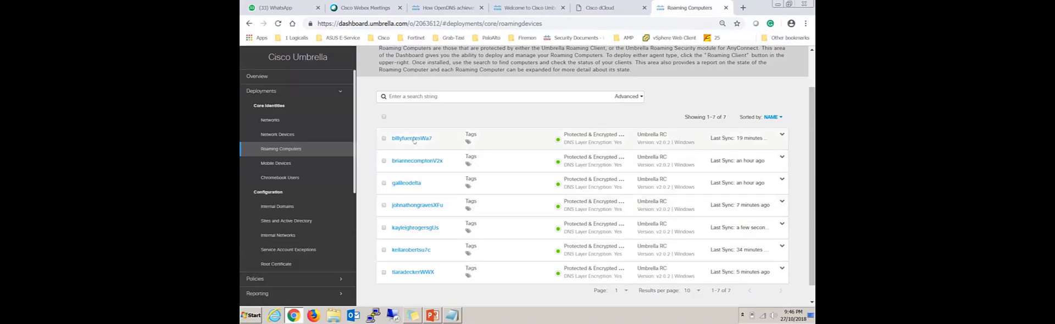
Expand the first roaming computer and examine its security status, last active policy, OS version and last sync time.
click(484, 137)
scroll(619, 209, down, 1)
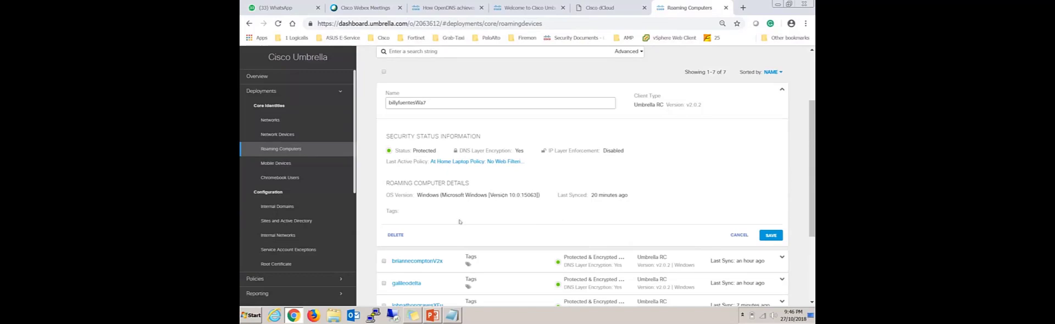
drag(422, 195, 477, 196)
click(512, 214)
scroll(583, 219, down, 1)
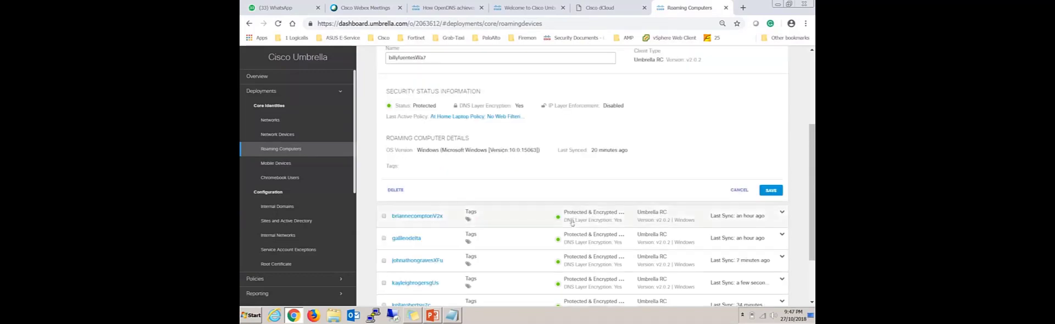
drag(630, 151, 584, 150)
click(615, 161)
click(661, 162)
click(622, 147)
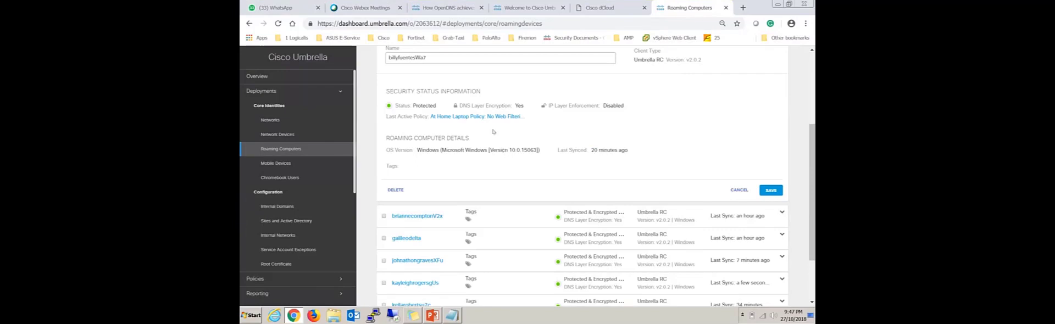
scroll(483, 143, up, 1)
scroll(506, 160, up, 2)
scroll(505, 176, down, 4)
scroll(502, 191, up, 2)
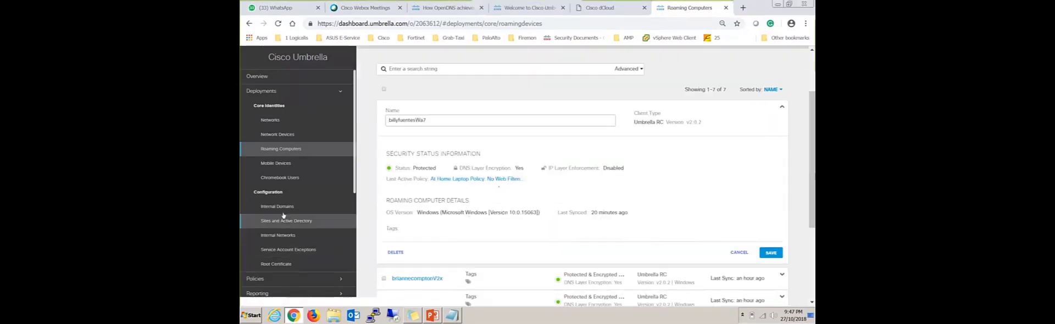
Open the Sites and Active Directory configuration page under Deployments.
scroll(302, 218, down, 1)
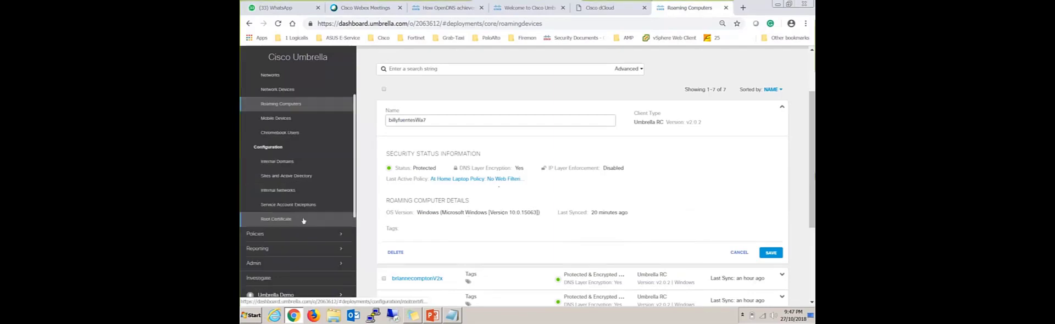
click(306, 177)
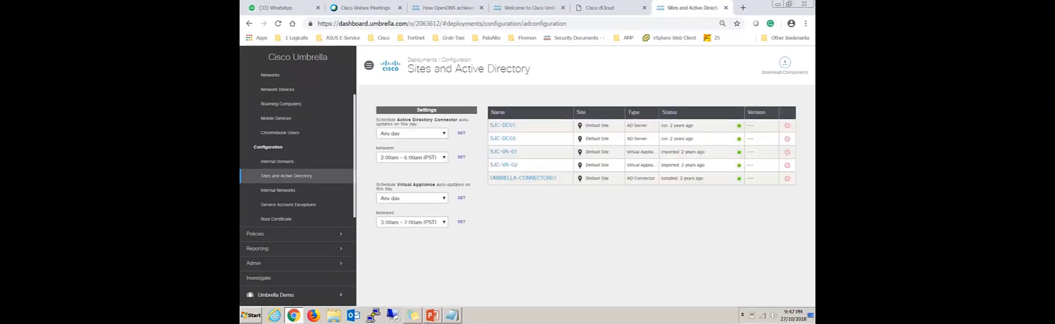
Switch to the PowerPoint presentation, show slide 13 on deployment and select its virtual appliance diagram.
click(433, 315)
scroll(287, 165, up, 5)
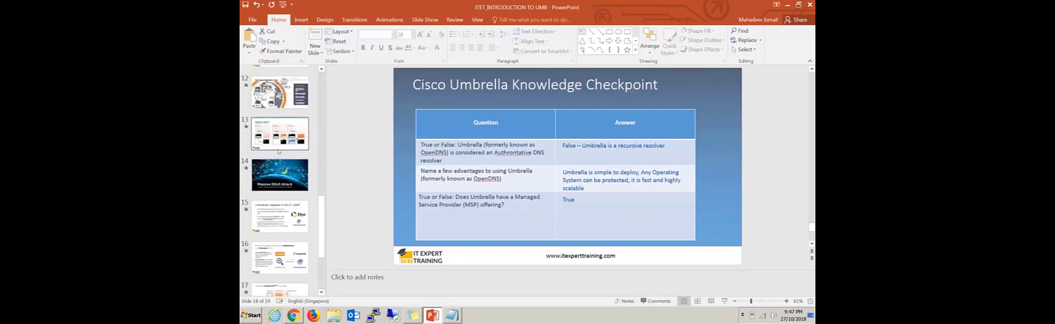
scroll(278, 151, up, 1)
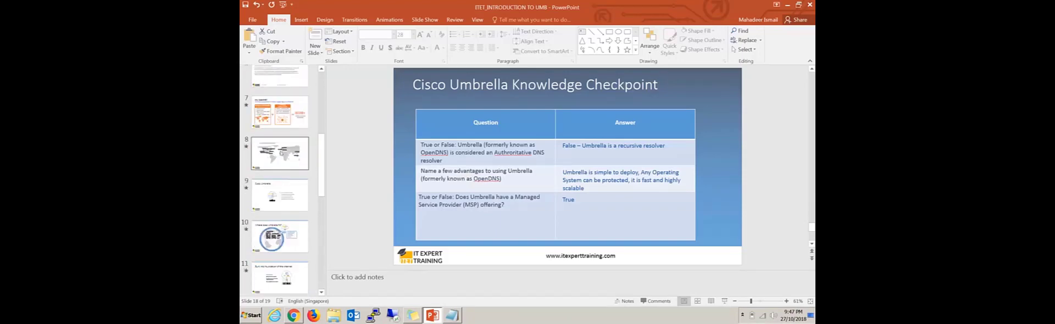
scroll(290, 168, down, 3)
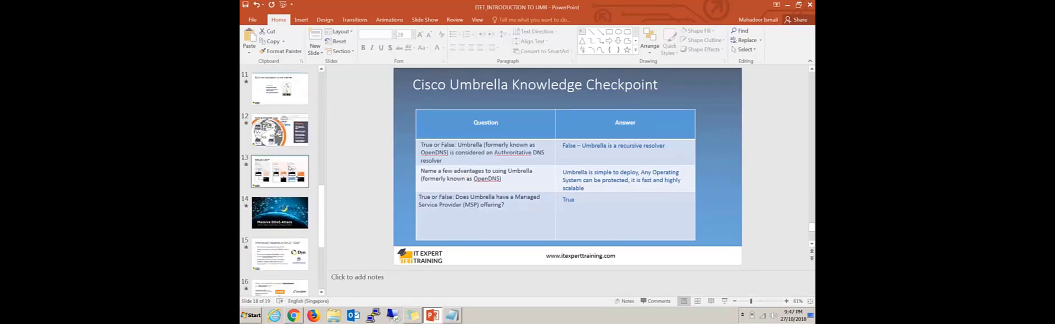
click(280, 171)
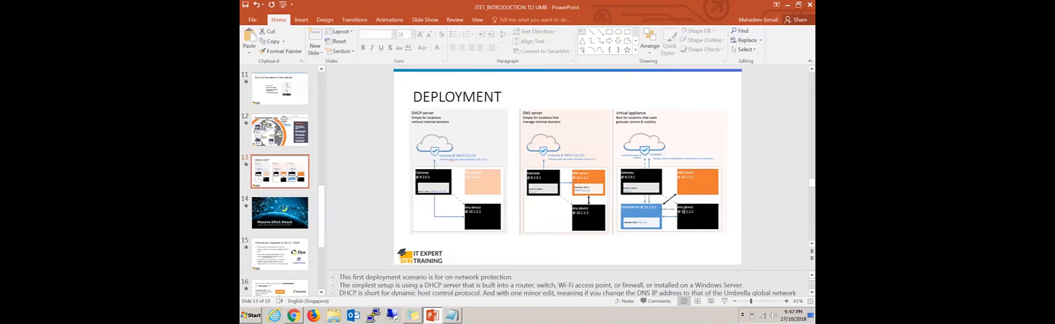
click(699, 219)
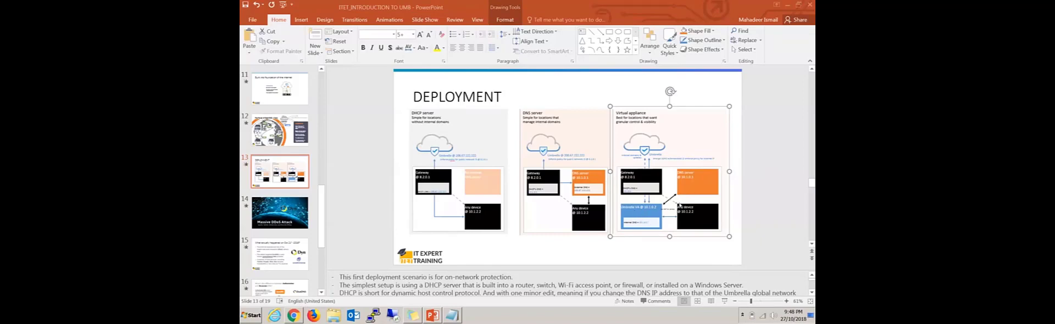
Return to the dashboard in Chrome, expand the SJC-DC01 server entry and try to add abc.com as a site.
click(294, 315)
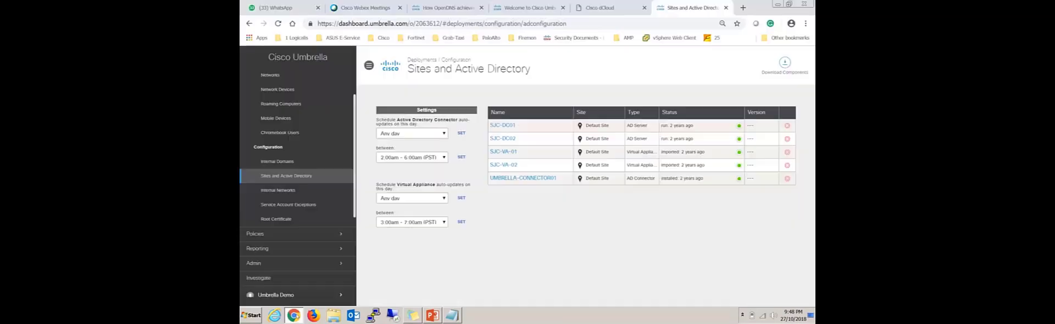
click(496, 127)
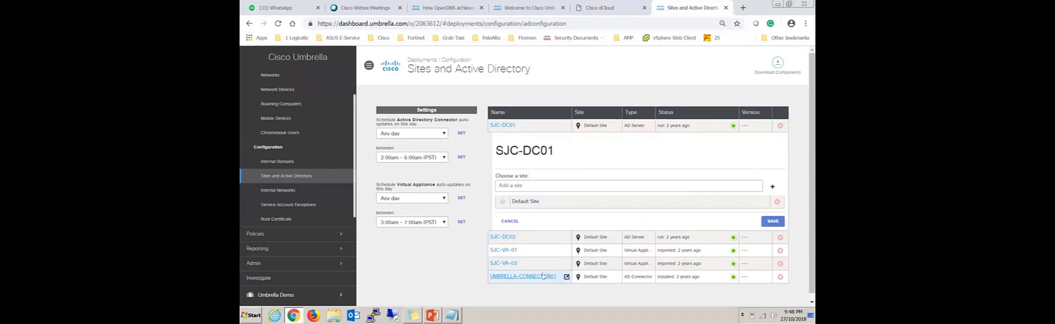
click(527, 188)
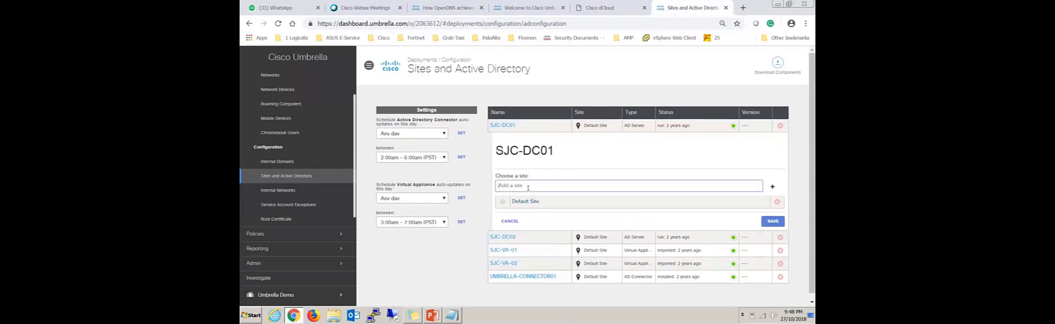
text(xyn)
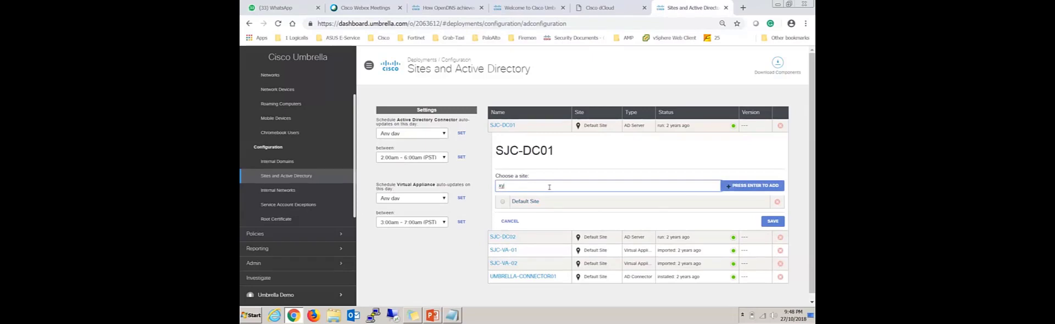
key(BackSpace)
text(abc.com)
click(751, 186)
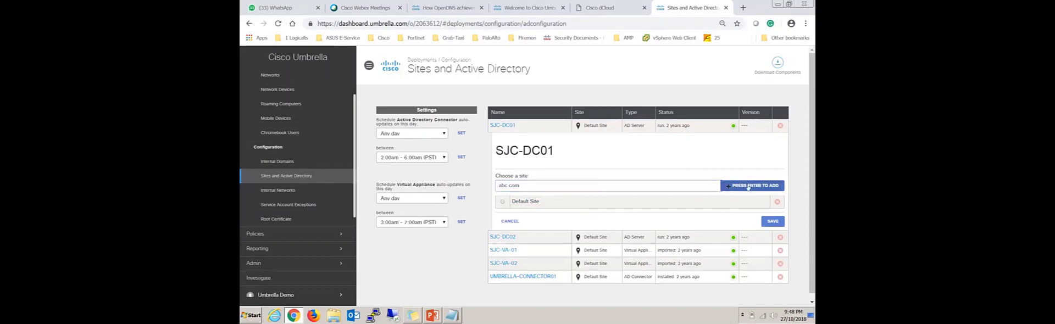
scroll(632, 209, down, 1)
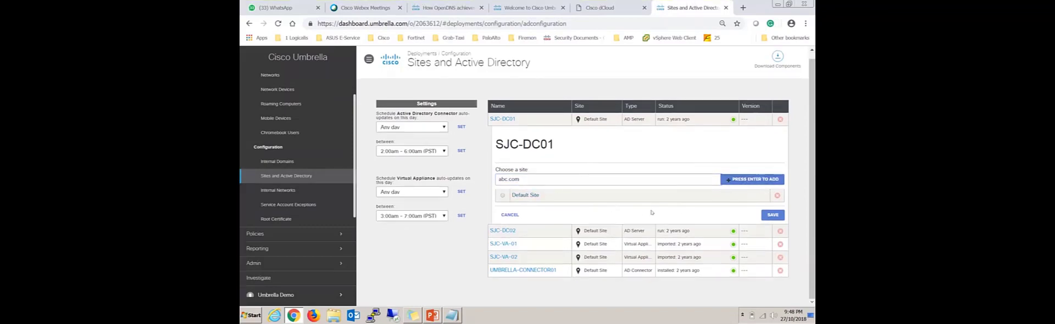
click(539, 179)
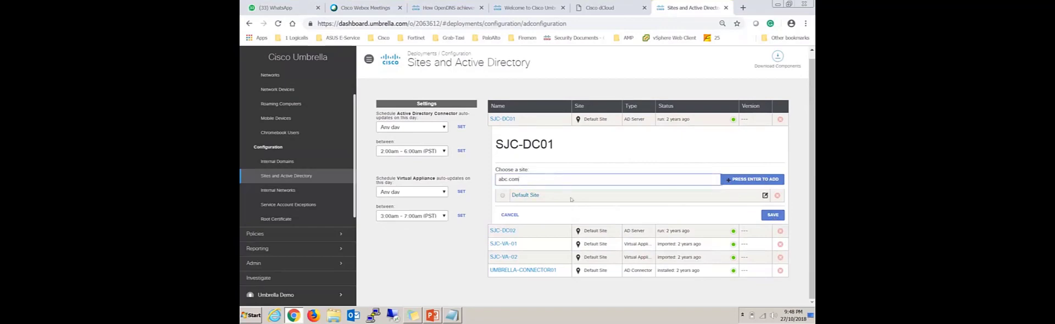
Check the deployment slide in PowerPoint, return to Chrome and expand the UMBRELLA-CONNECTOR01 entry to view its site settings.
click(435, 315)
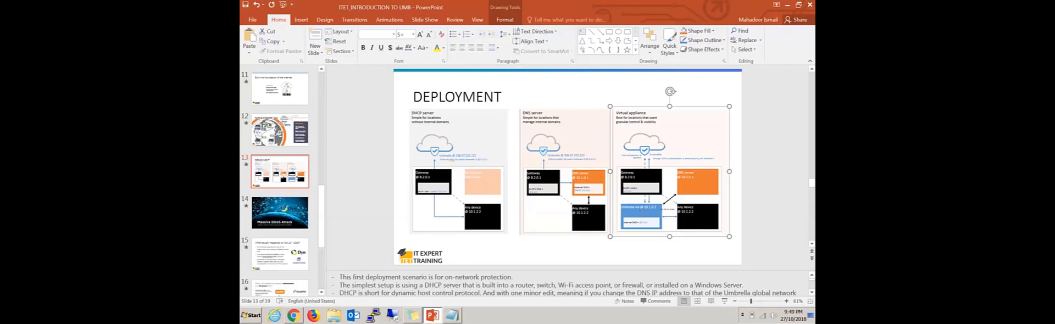
click(294, 315)
click(521, 271)
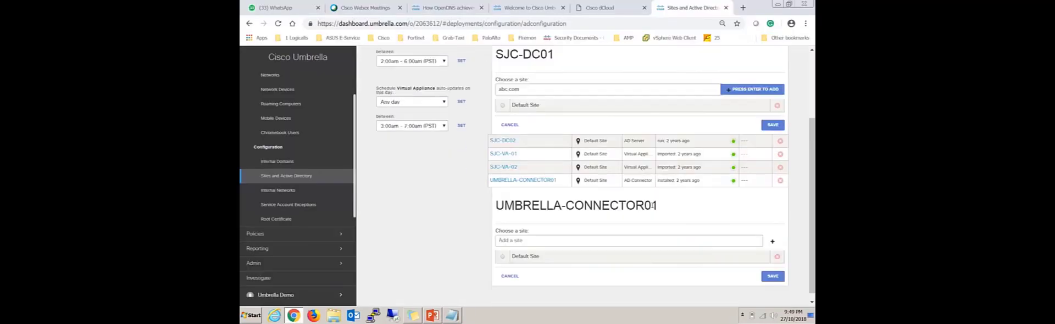
scroll(456, 204, up, 3)
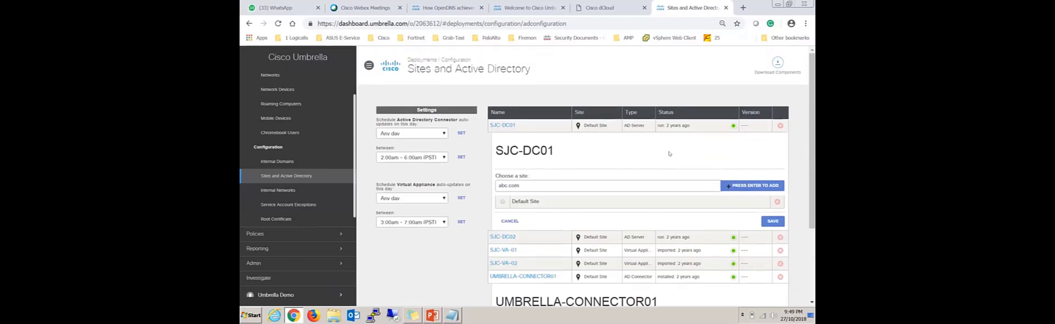
Look through the Admin and Reporting sections and open the Top Identities report.
scroll(304, 195, down, 1)
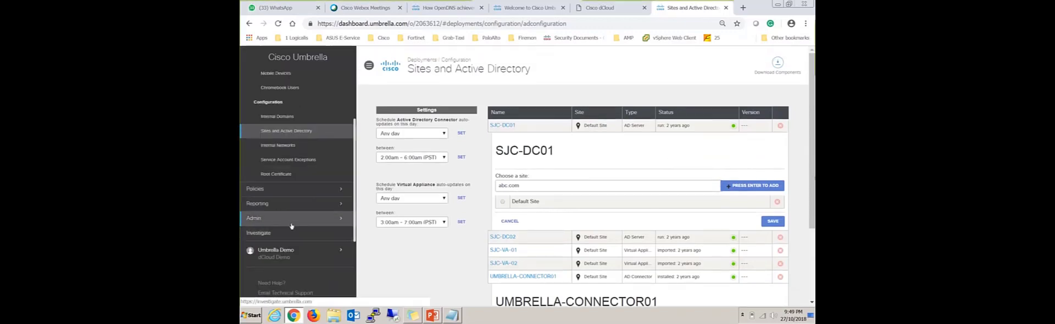
click(291, 221)
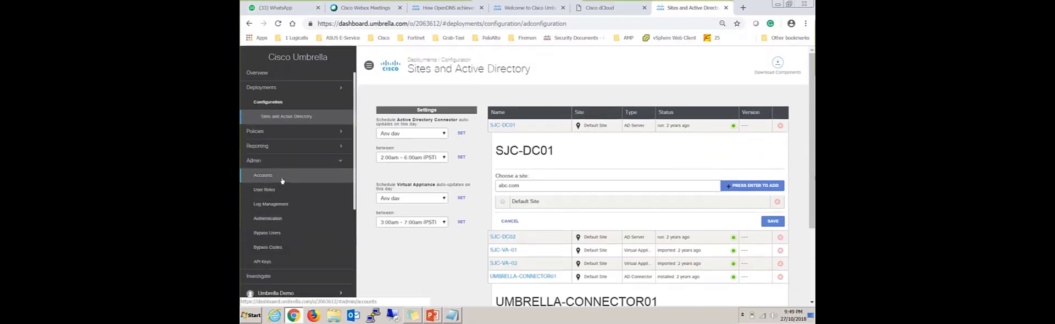
click(270, 147)
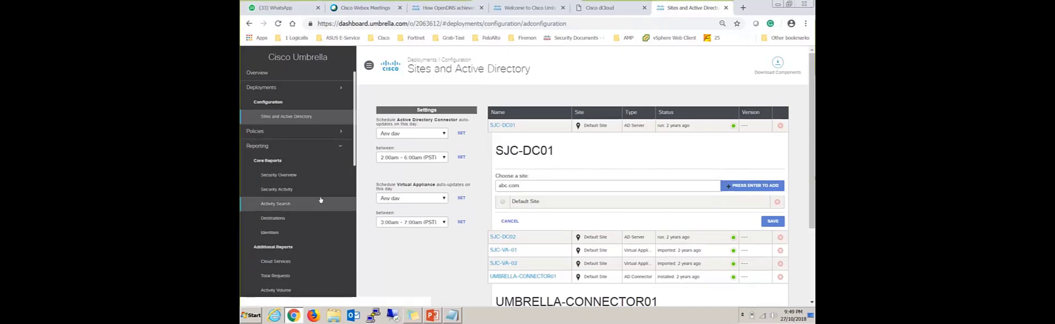
scroll(305, 224, down, 1)
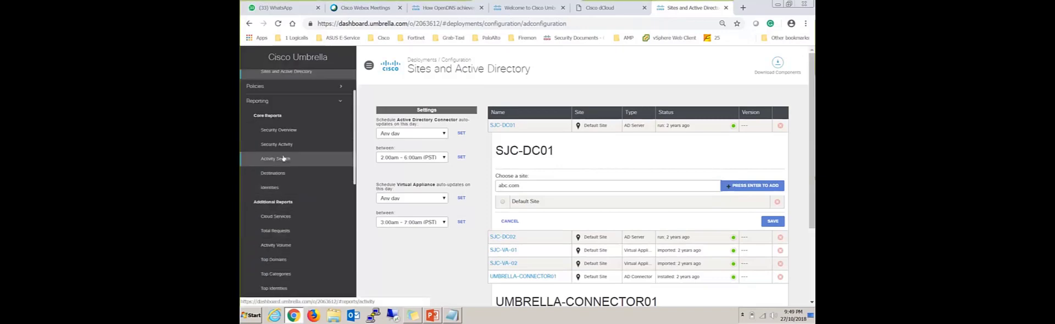
scroll(251, 226, down, 1)
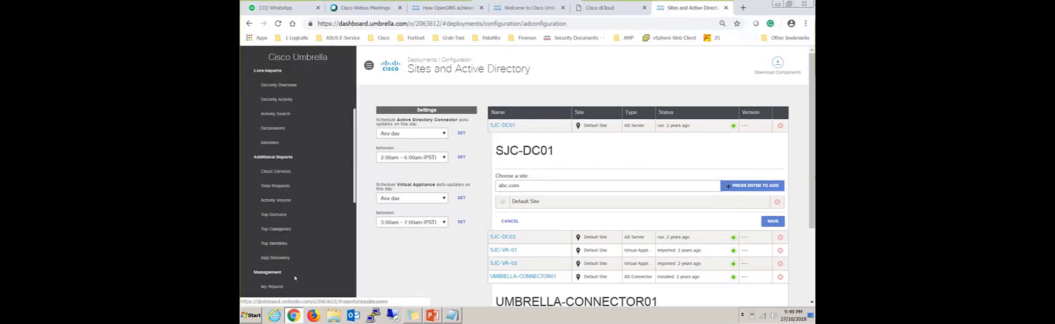
click(277, 243)
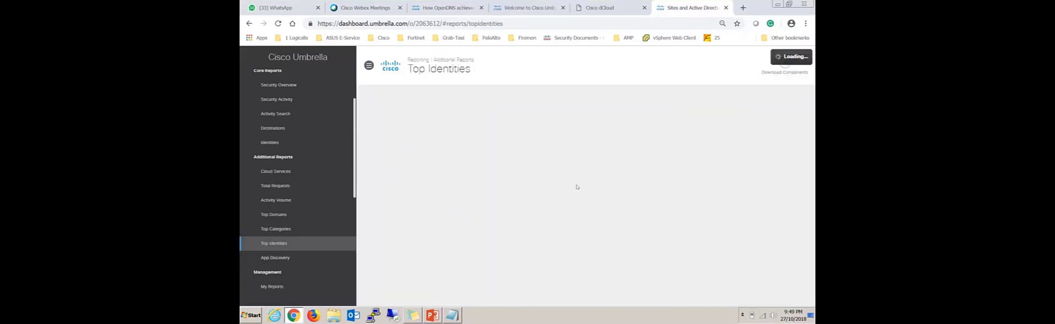
View the Top Categories report and the Total Requests report for the last 24 hours.
click(277, 229)
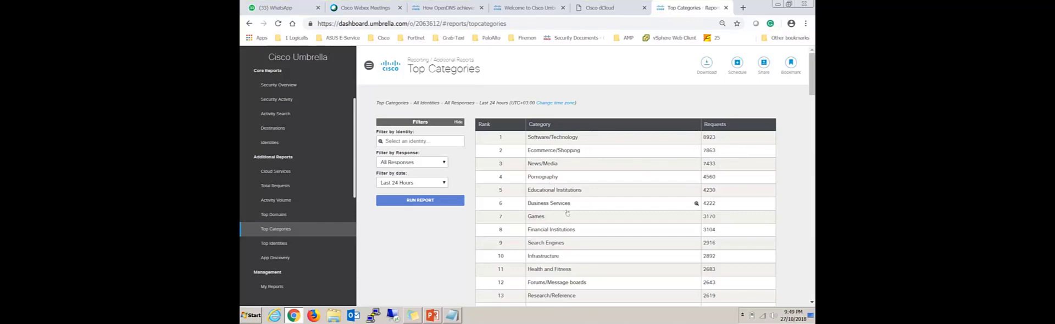
scroll(567, 212, down, 4)
scroll(551, 234, up, 4)
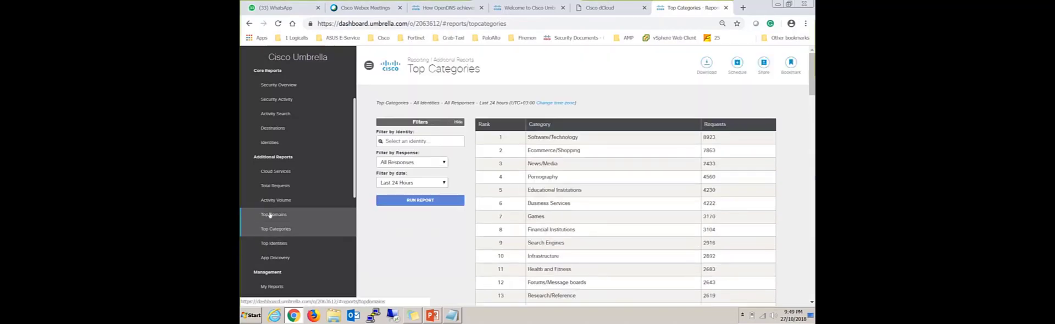
click(278, 188)
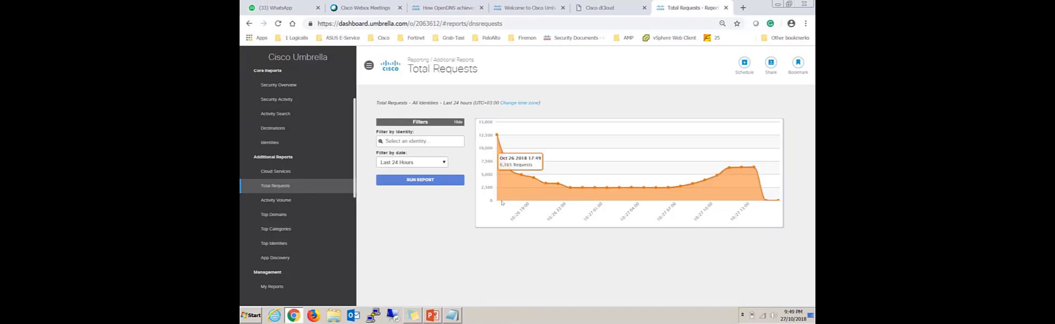
Open the dashboard Overview and examine the Active Roaming Clients figure under Deployment Health.
scroll(302, 173, up, 5)
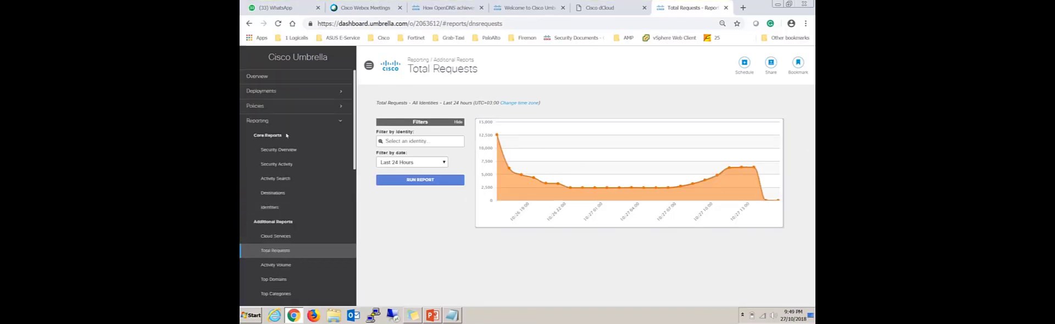
click(278, 77)
scroll(550, 220, down, 2)
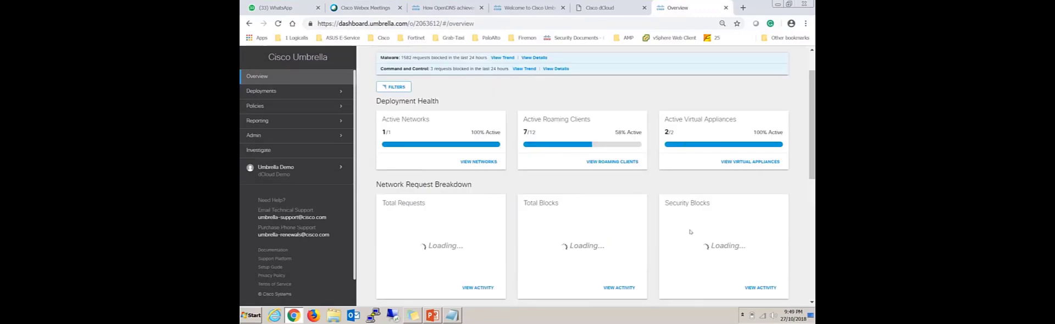
scroll(549, 137, down, 1)
drag(550, 74, 593, 74)
click(598, 76)
click(593, 104)
drag(528, 74, 592, 73)
click(528, 86)
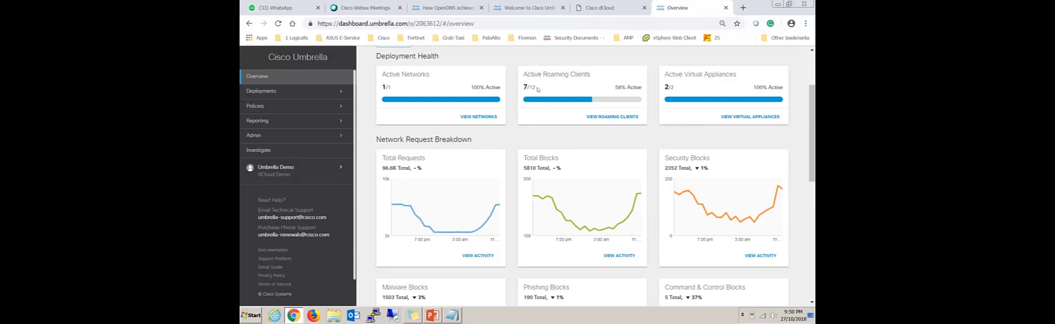
Open the roaming clients list from the Overview, inspect the first computer's security status and details, and close it without saving.
click(594, 114)
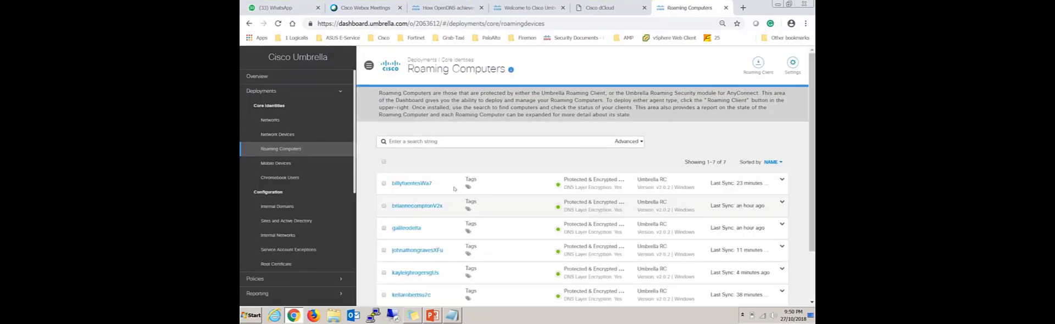
scroll(620, 203, down, 1)
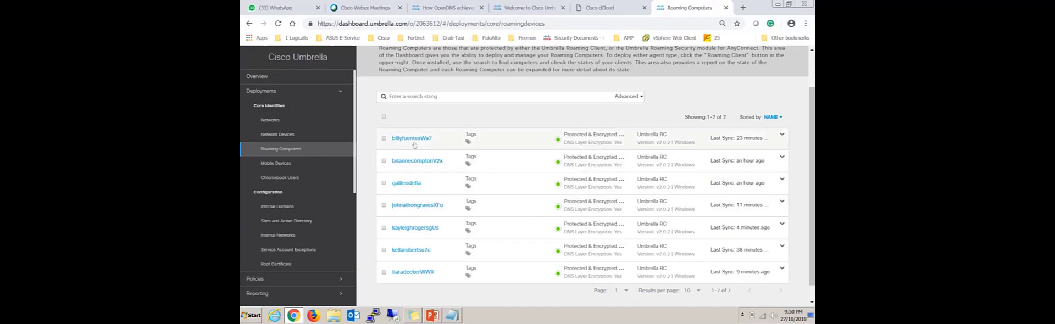
click(541, 138)
scroll(548, 194, down, 1)
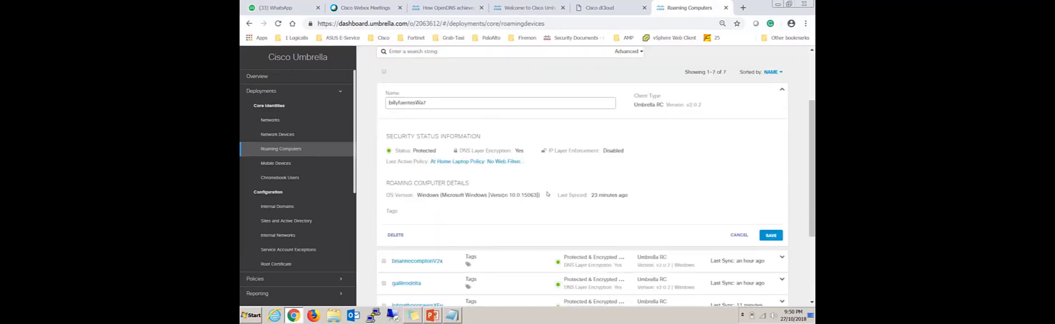
click(739, 235)
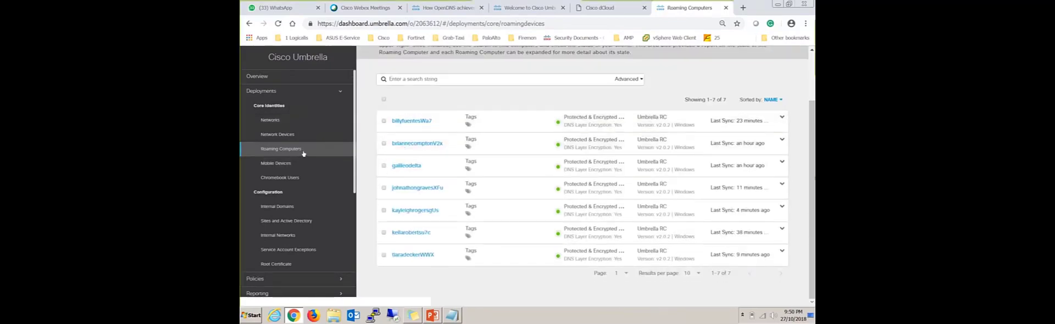
View the Networks and Network Devices pages under Core Identities and return to the Roaming Computers list.
click(282, 149)
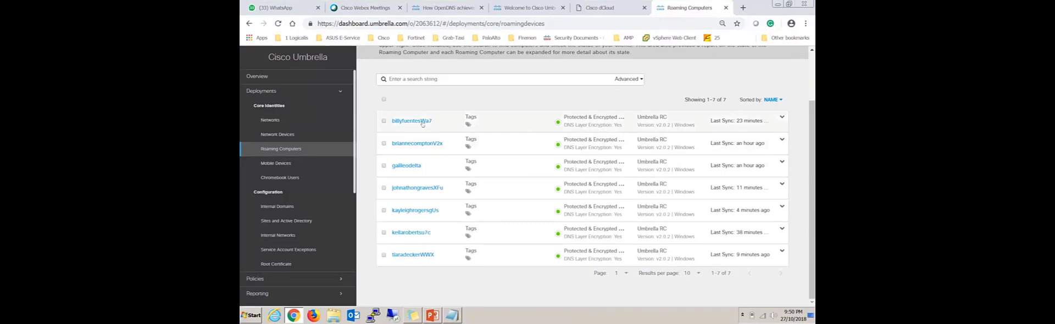
click(278, 120)
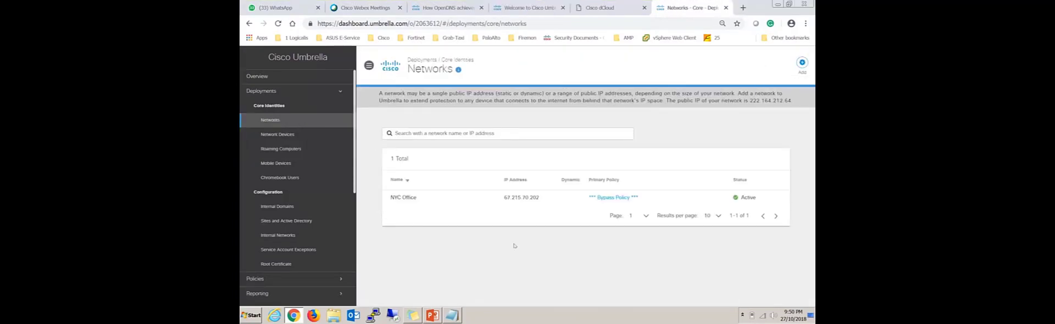
click(290, 137)
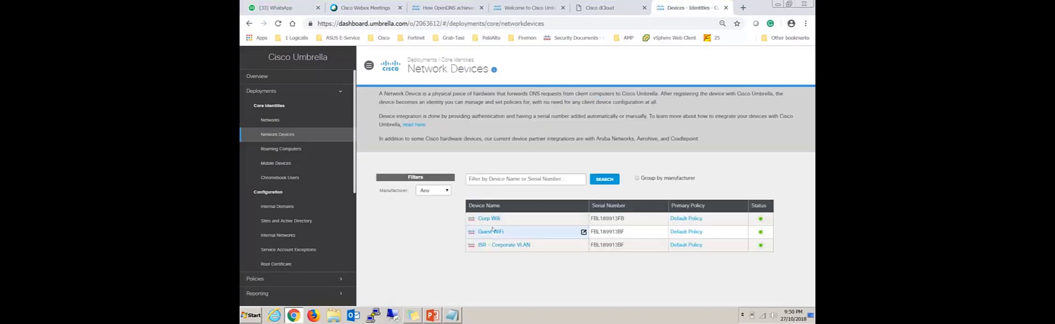
click(280, 148)
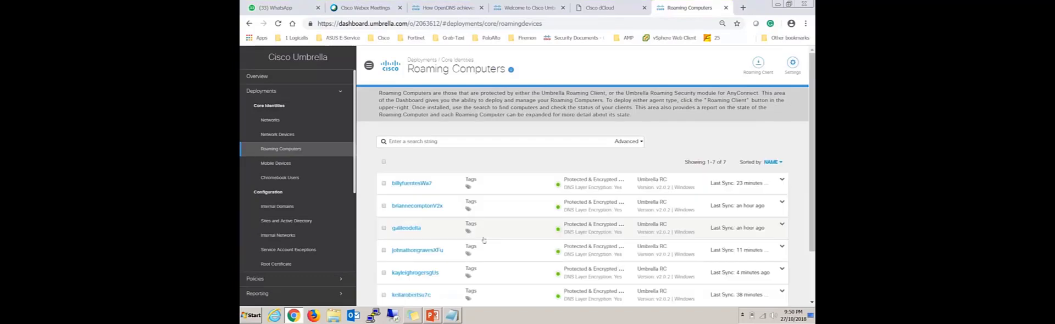
scroll(473, 236, down, 2)
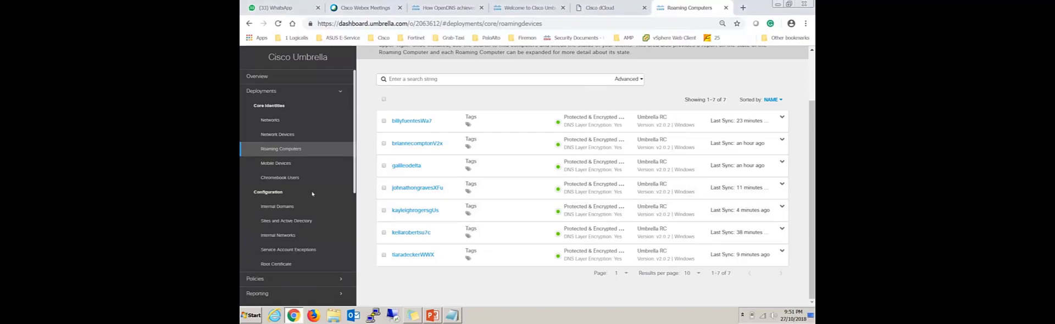
scroll(312, 193, down, 2)
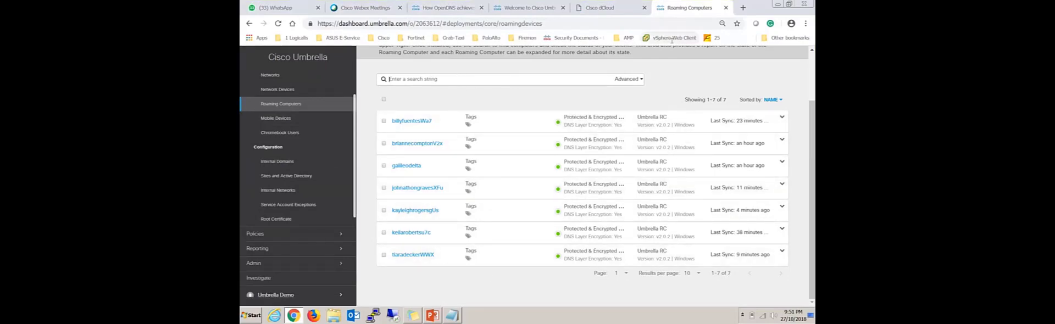
Switch to the PowerPoint presentation and show slide 18, the Cisco Umbrella Knowledge Checkpoint.
click(433, 316)
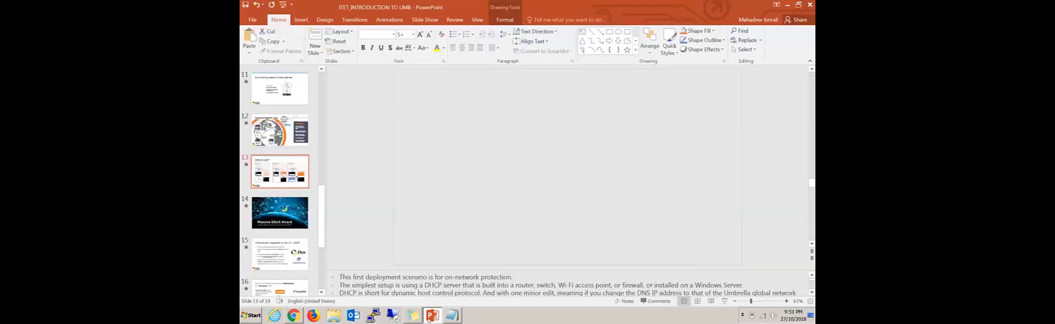
click(287, 177)
scroll(287, 237, down, 5)
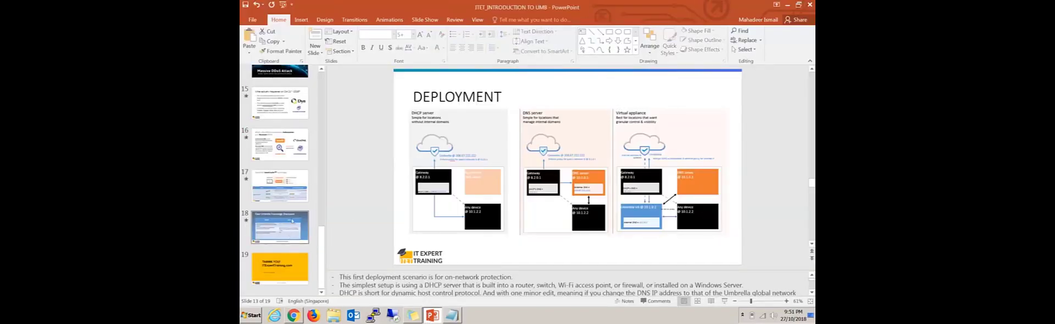
click(280, 186)
click(281, 227)
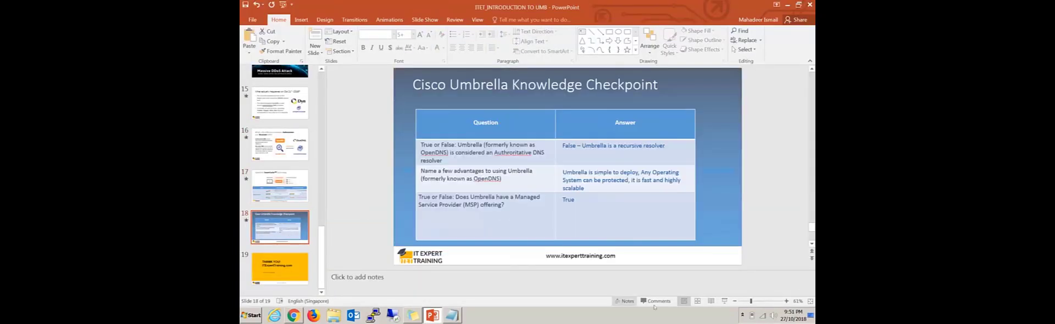
Start the slide show from the Knowledge Checkpoint slide and reveal the answers to all three questions.
click(724, 301)
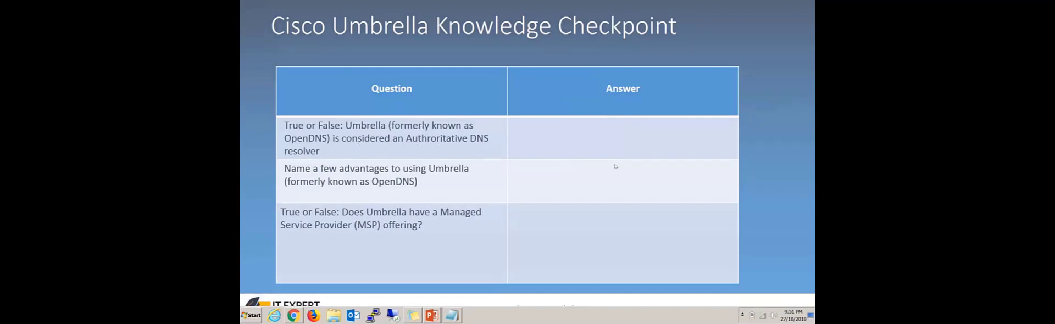
click(570, 163)
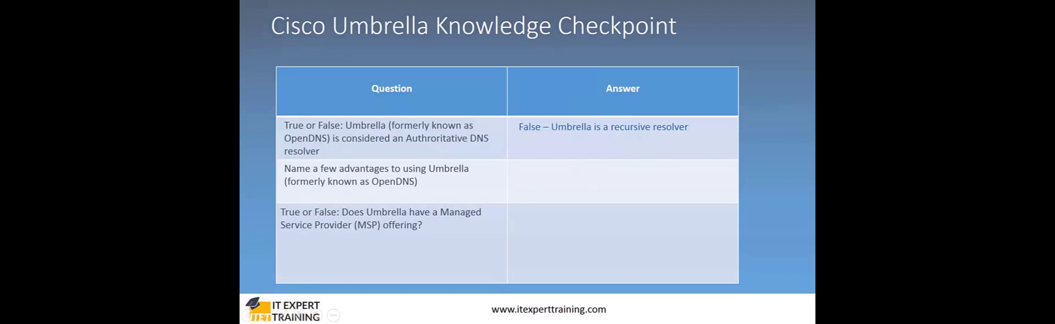
click(432, 189)
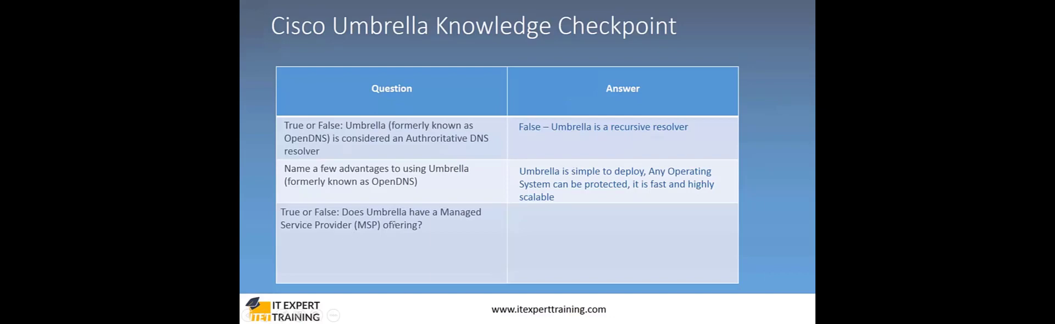
click(421, 195)
key(super)
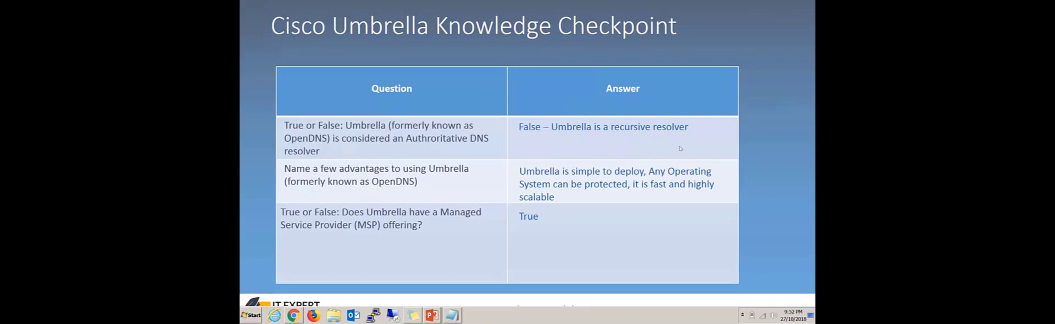